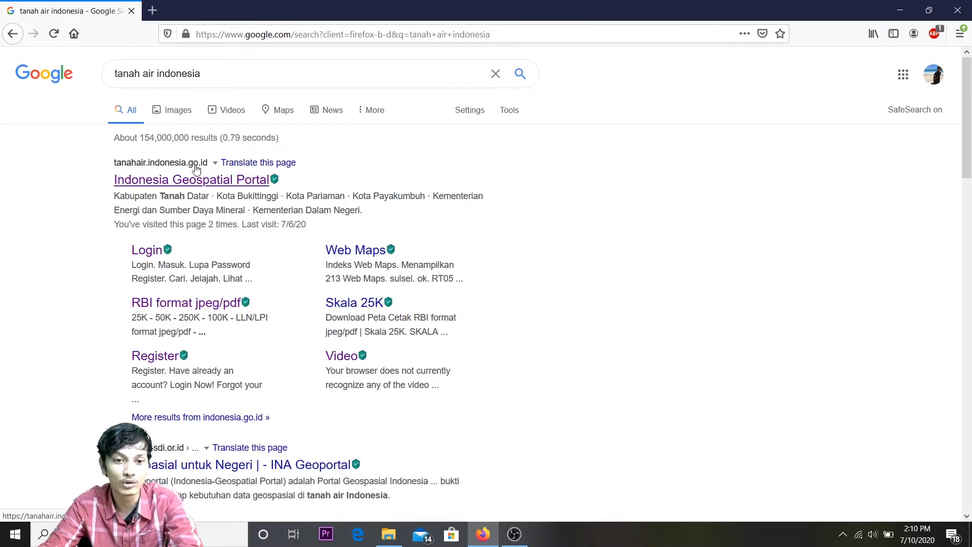
Step: Open the Indonesia Geospatial Portal from the search results and sign in with the saved account credentials
{"action": "left_click", "coordinate": [192, 177]}
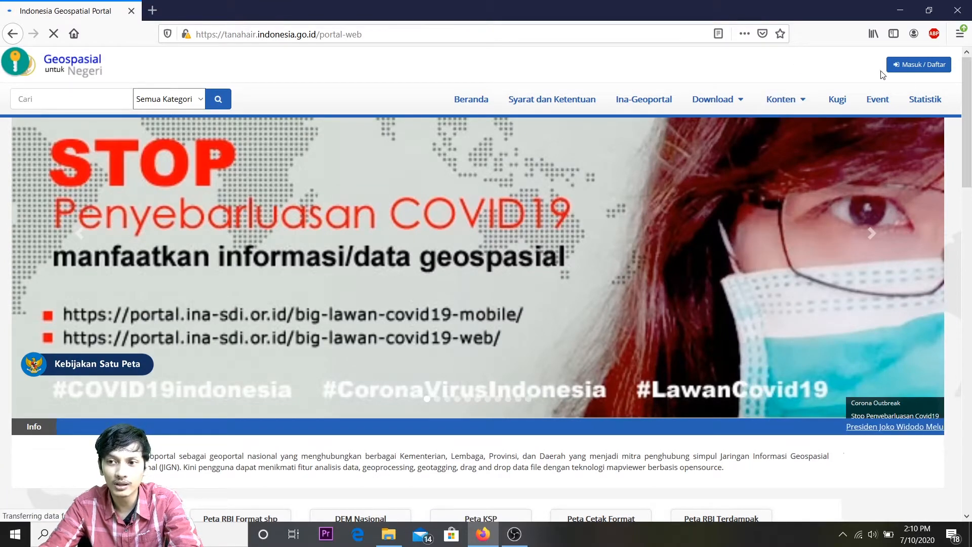
{"action": "left_click", "coordinate": [919, 71]}
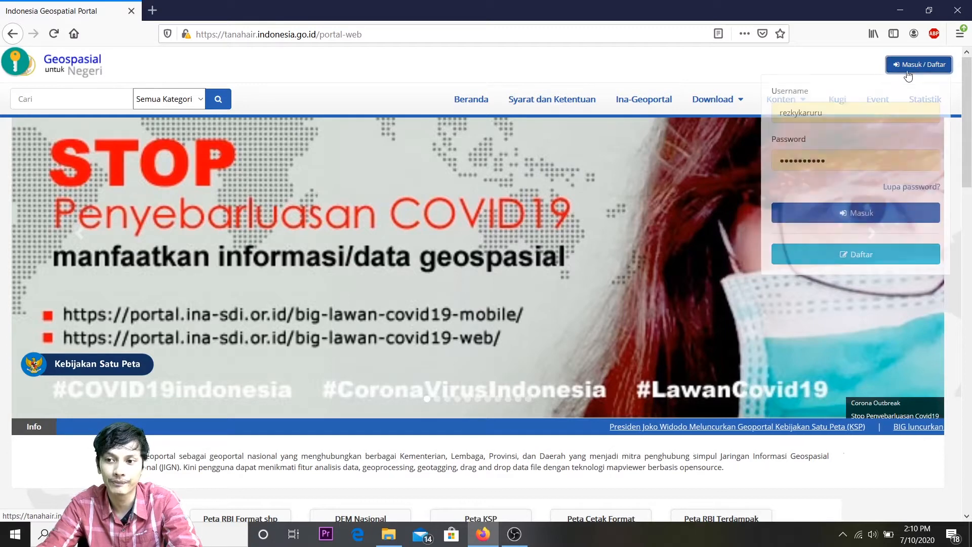
{"action": "left_click", "coordinate": [826, 114]}
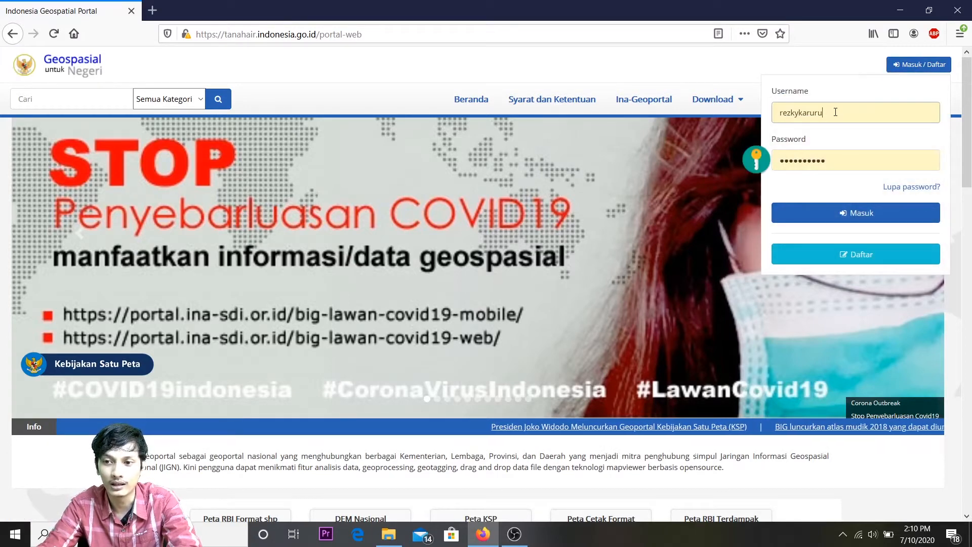
{"action": "left_click", "coordinate": [815, 210]}
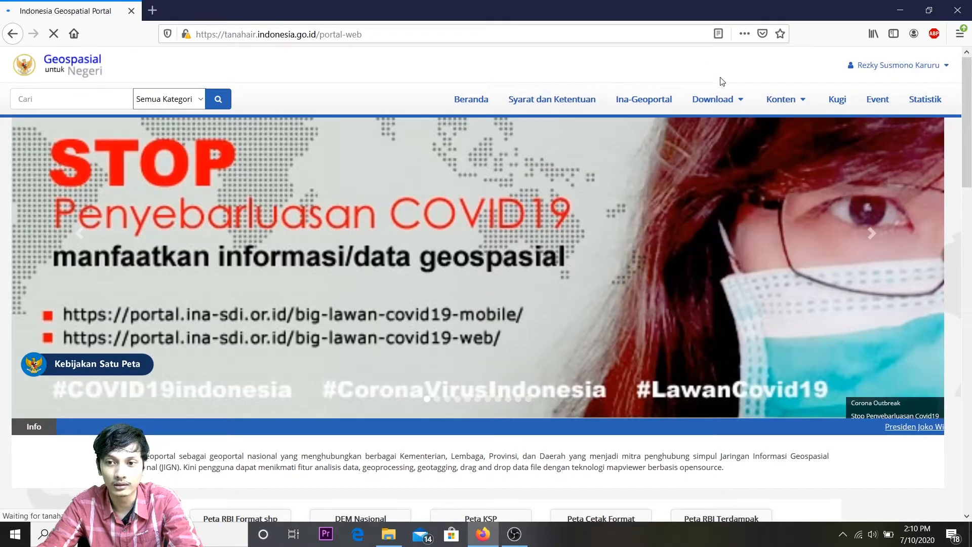
Step: Go to the portal's DEM Nasional download site and request the DEMNAS dataset download
{"action": "left_click", "coordinate": [737, 104]}
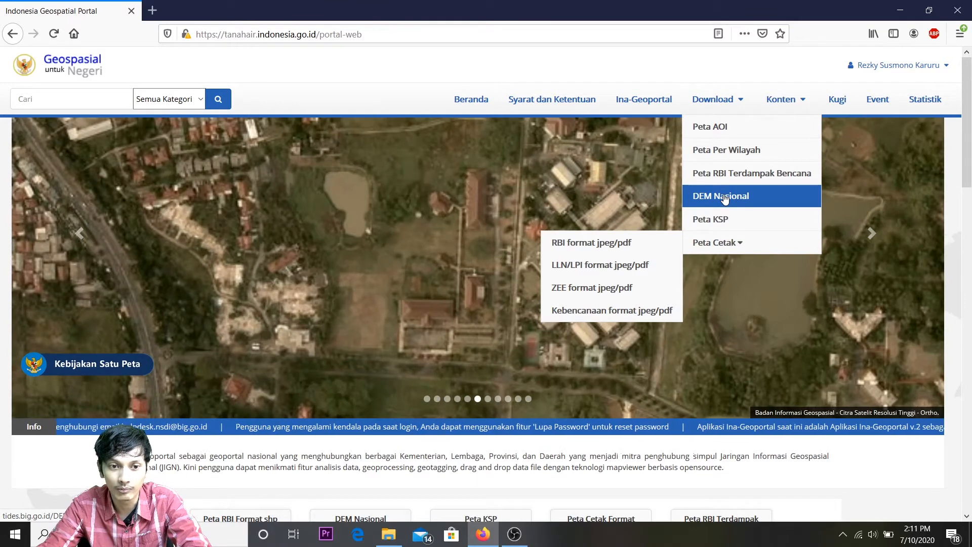
{"action": "left_click", "coordinate": [725, 197]}
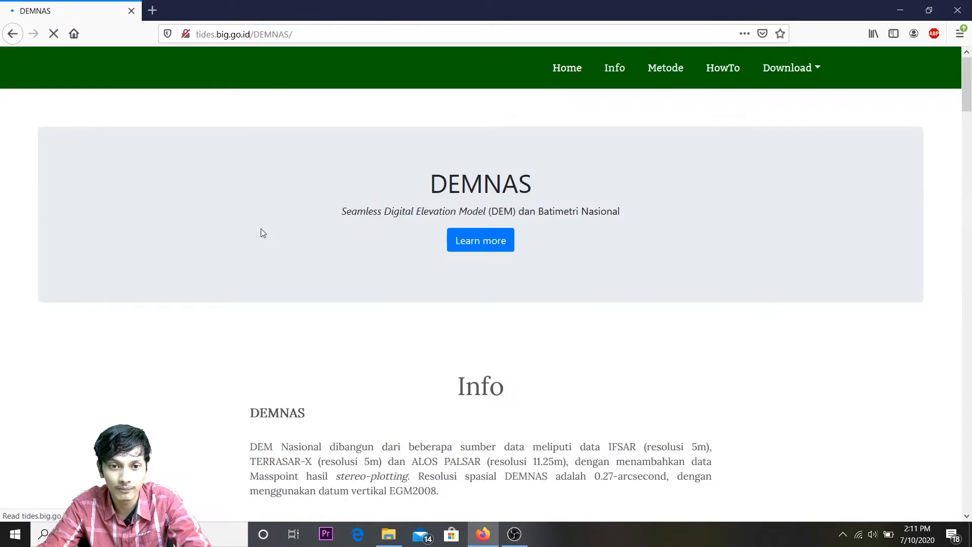
{"action": "left_click", "coordinate": [796, 74]}
{"action": "left_click", "coordinate": [782, 96]}
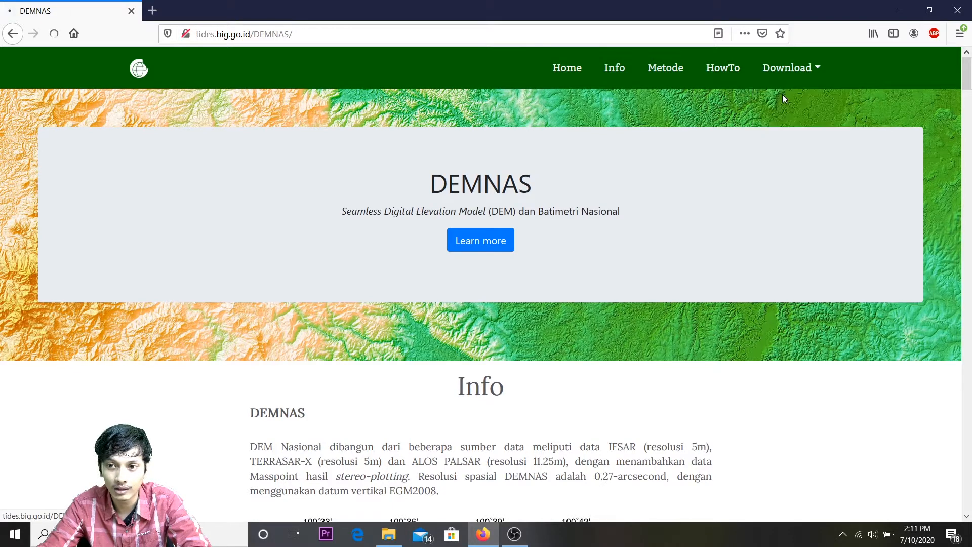
Step: Sign in to DEMNAS with the saved e-mail and account password, and open the DEMNAS download map
{"action": "left_click", "coordinate": [488, 165]}
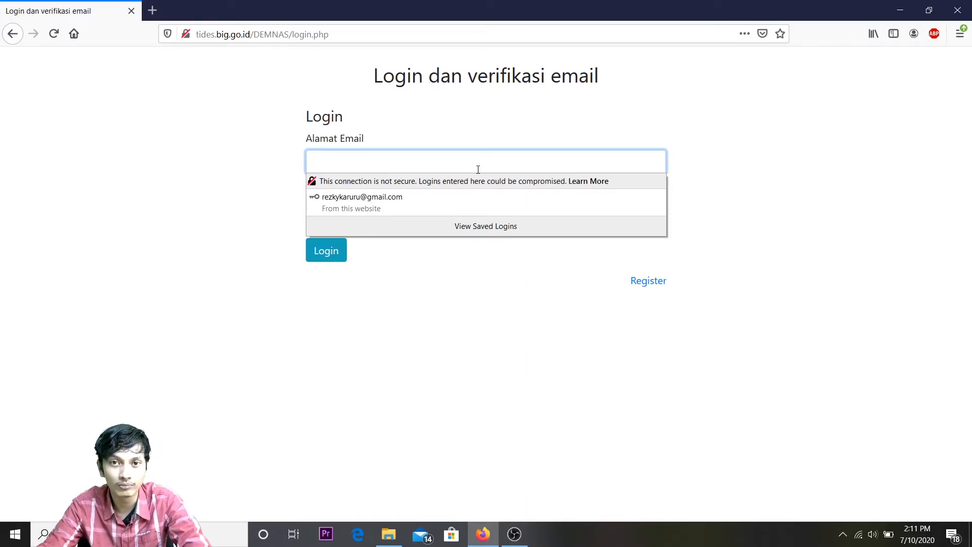
{"action": "left_click", "coordinate": [425, 194]}
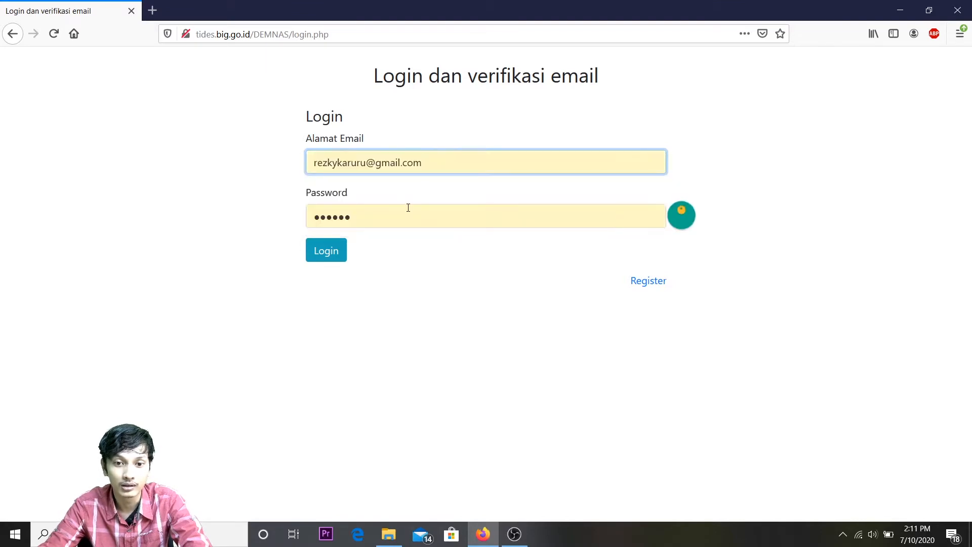
{"action": "left_click", "coordinate": [327, 259]}
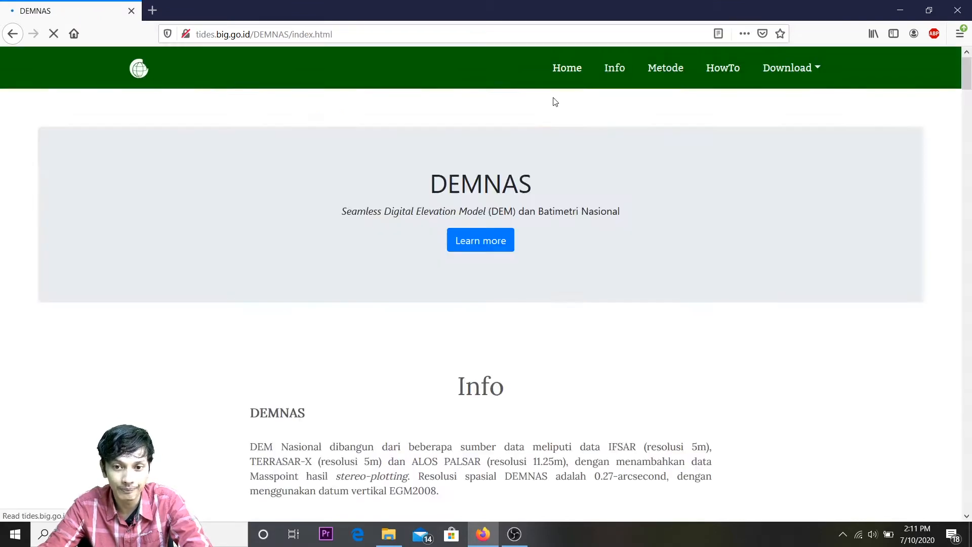
{"action": "left_click", "coordinate": [780, 69]}
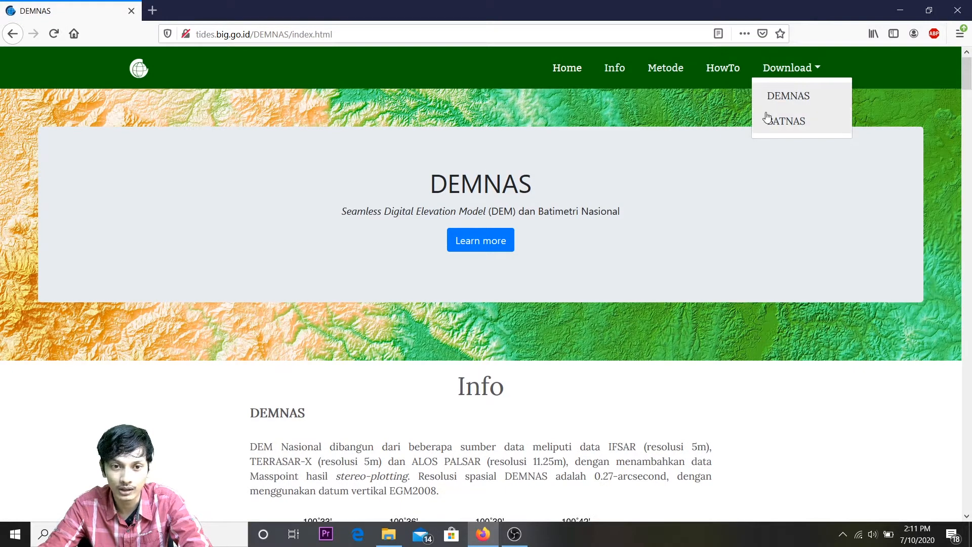
{"action": "left_click", "coordinate": [790, 98]}
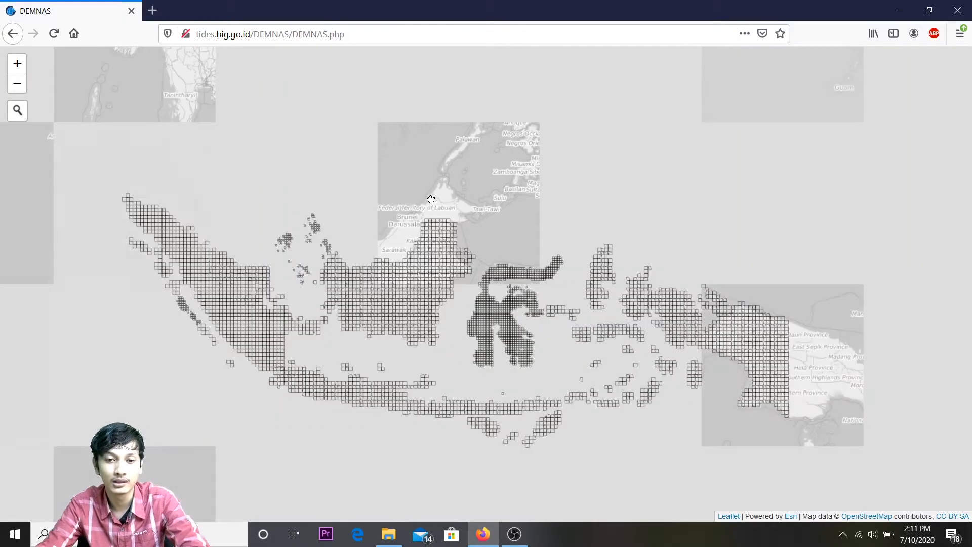
Step: Examine the DEMNAS tile grid over Java and southern Kalimantan, and preview tile DEMNAS_1509-32 on Java's north coast northwest of Surabaya
{"action": "left_click_drag", "start_coordinate": [393, 369], "coordinate": [409, 331]}
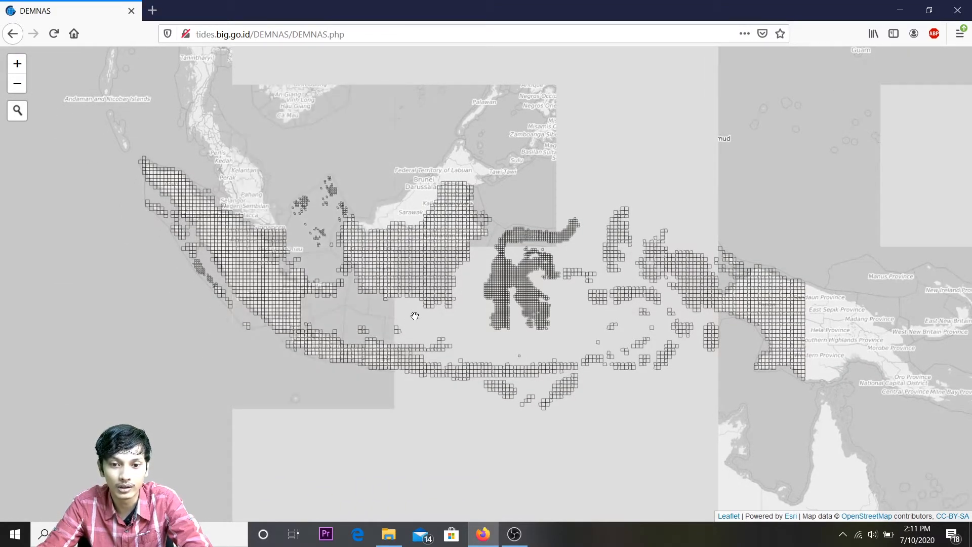
{"action": "scroll", "coordinate": [414, 316], "scroll_direction": "up", "scroll_amount": 3}
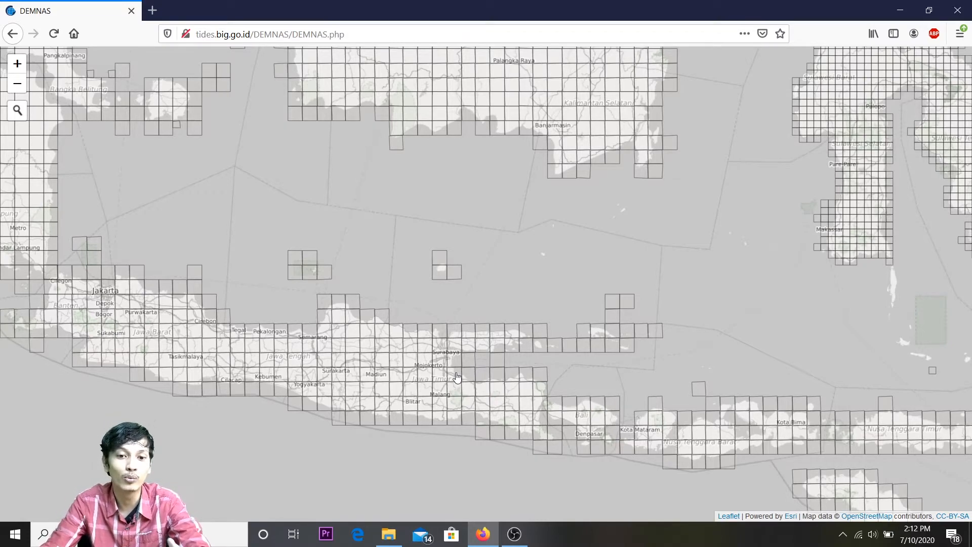
{"action": "left_click_drag", "start_coordinate": [605, 269], "coordinate": [630, 237]}
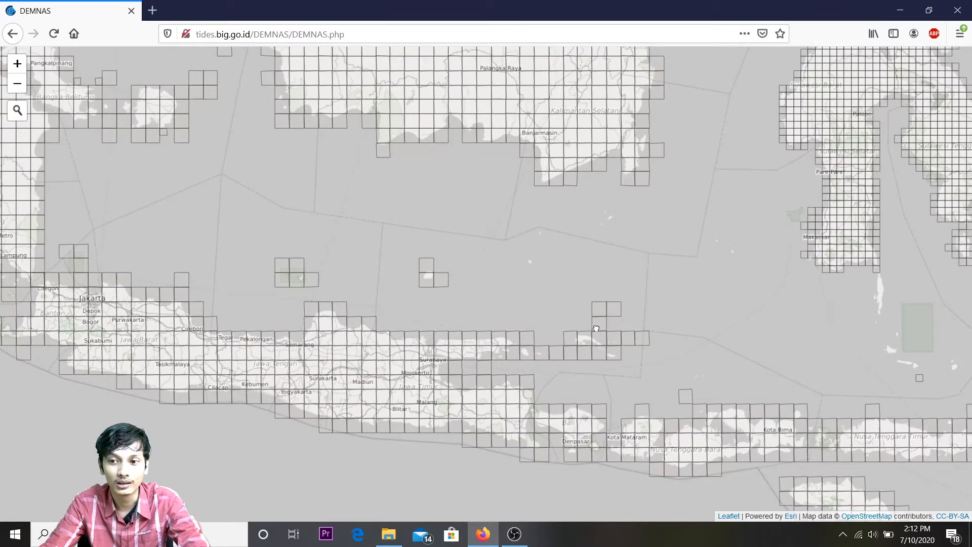
{"action": "left_click_drag", "start_coordinate": [595, 328], "coordinate": [568, 358]}
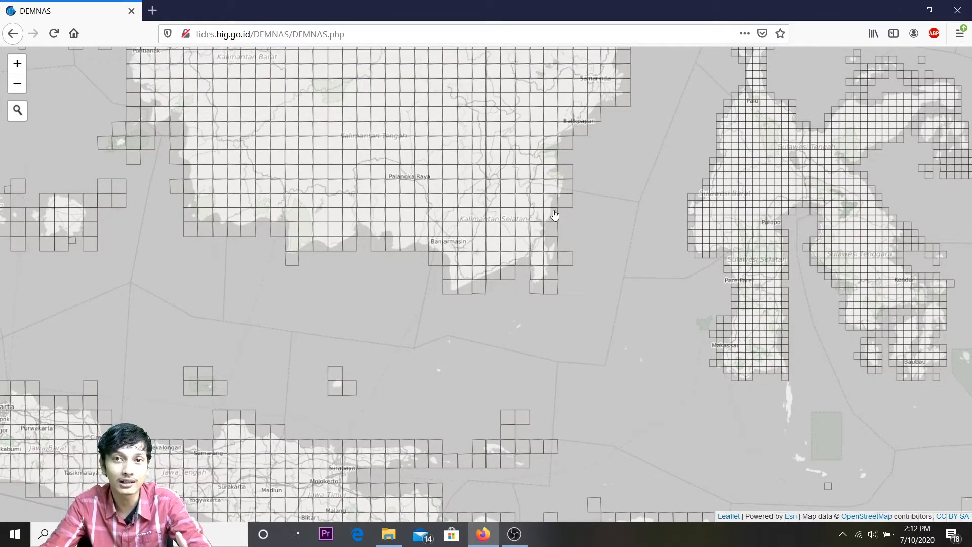
{"action": "left_click_drag", "start_coordinate": [529, 293], "coordinate": [557, 243]}
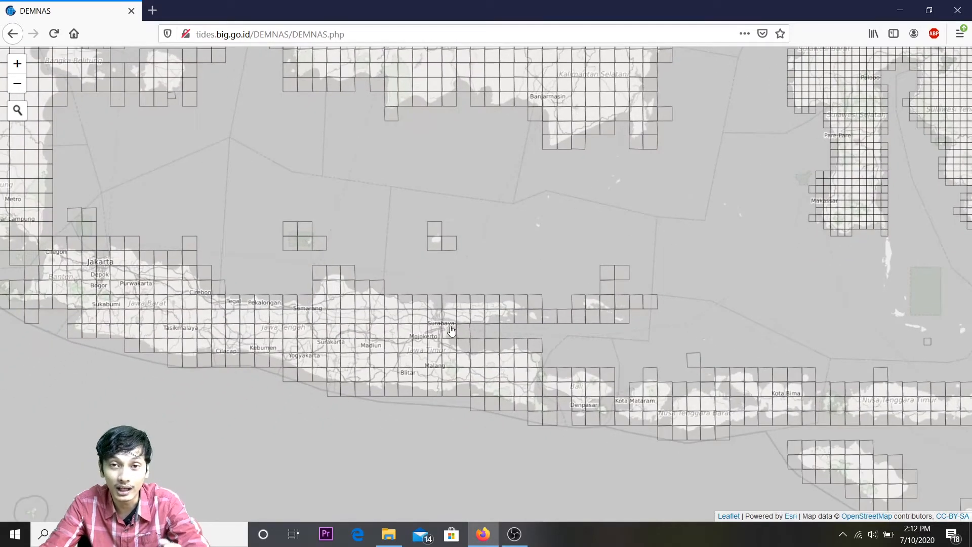
{"action": "left_click_drag", "start_coordinate": [453, 331], "coordinate": [492, 301]}
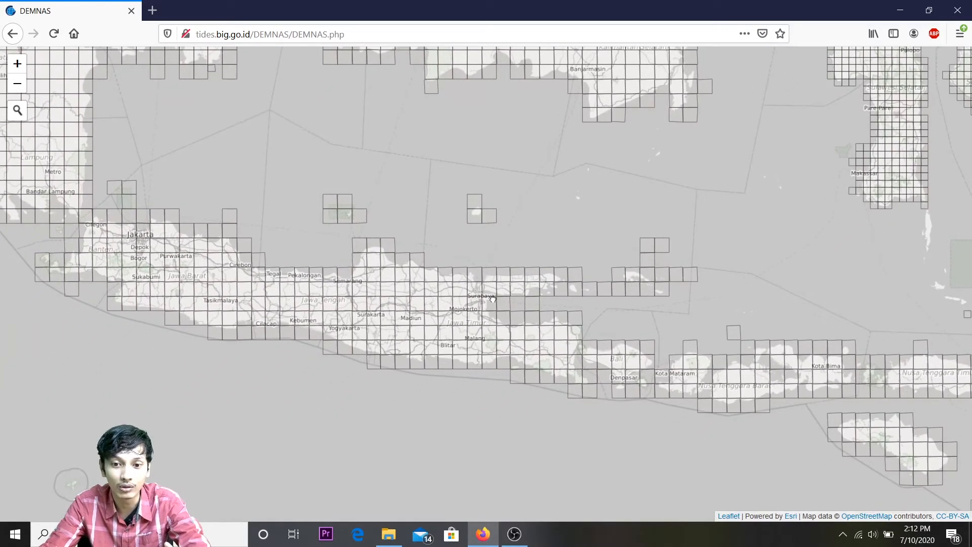
{"action": "left_click", "coordinate": [466, 285]}
{"action": "double_click", "coordinate": [466, 285]}
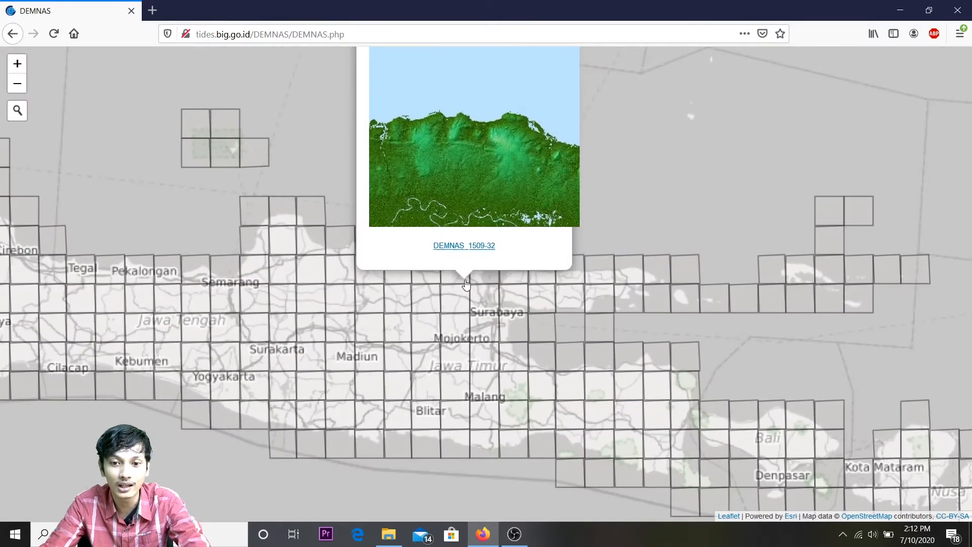
Step: Preview elevation tile DEMNAS_1608-44, just northeast of Surabaya across the strait
{"action": "double_click", "coordinate": [477, 326]}
{"action": "double_click", "coordinate": [438, 328]}
{"action": "left_click", "coordinate": [646, 211]}
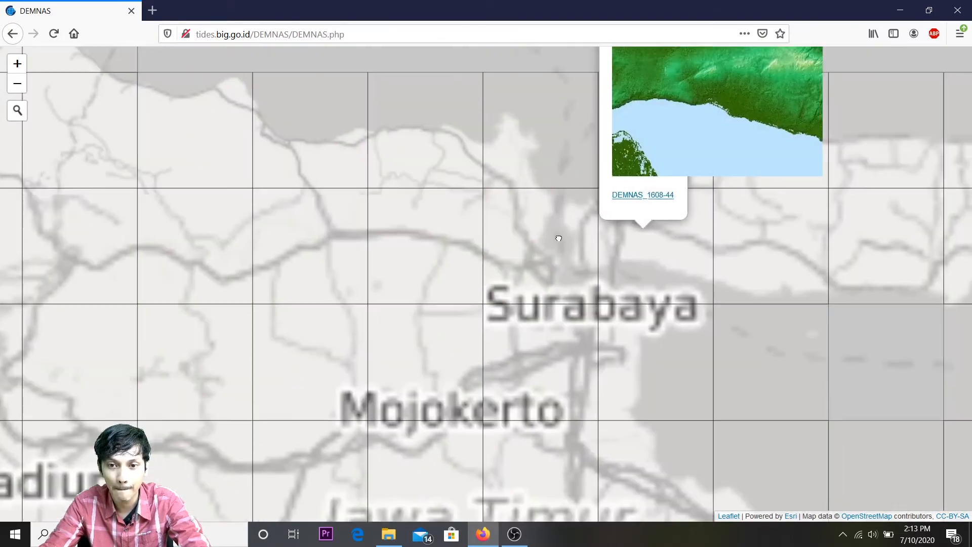
{"action": "left_click", "coordinate": [523, 270]}
{"action": "double_click", "coordinate": [623, 364]}
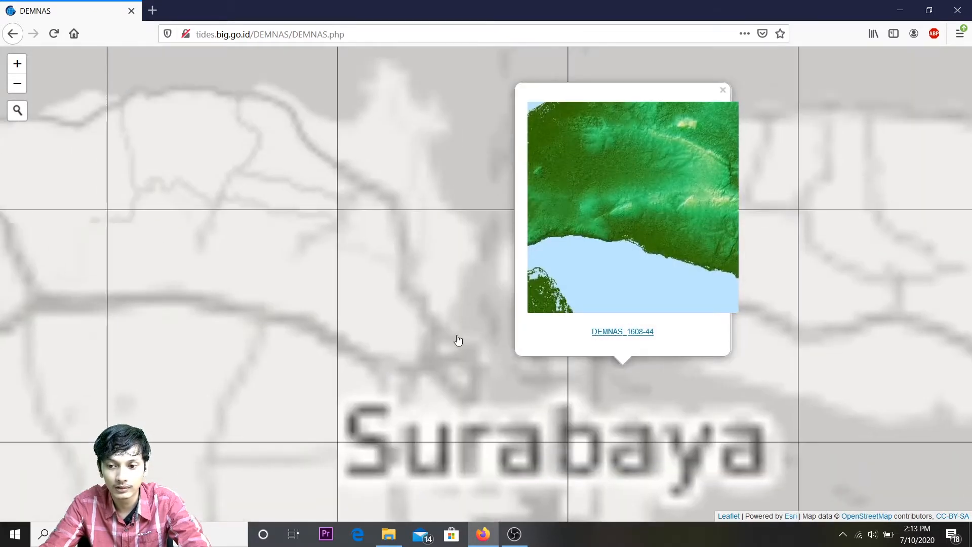
{"action": "left_click_drag", "start_coordinate": [457, 335], "coordinate": [455, 294]}
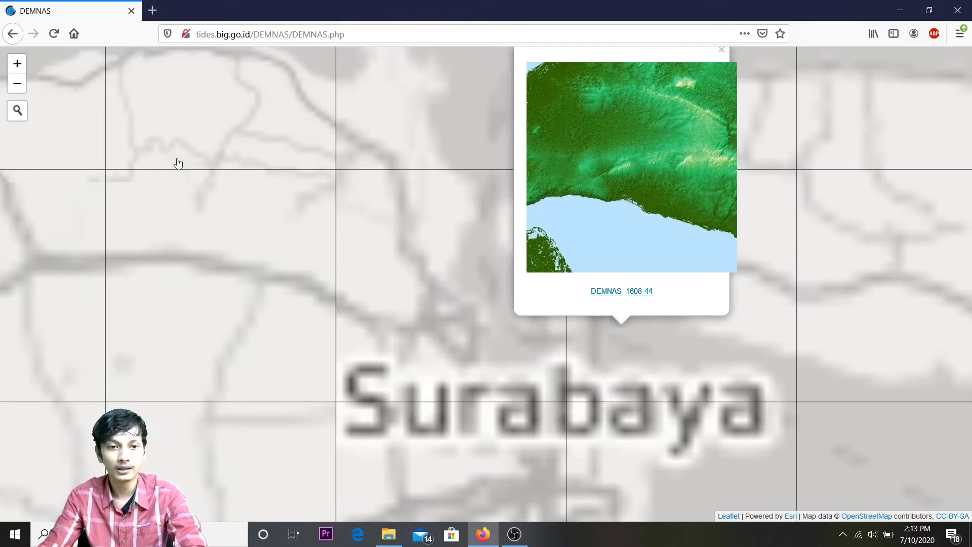
Step: Search the DEMNAS map for the place "surabaya"
{"action": "left_click", "coordinate": [17, 111]}
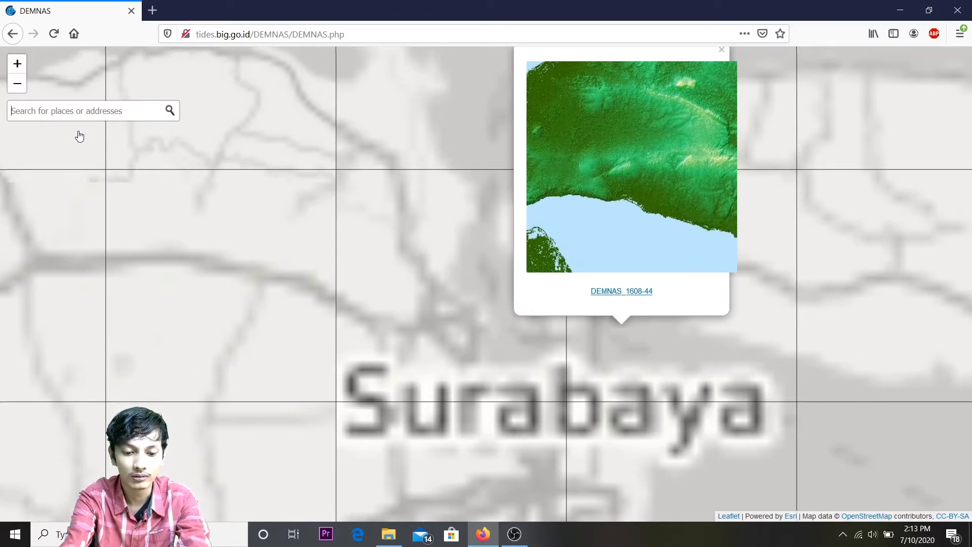
{"action": "type", "text": "surabaya"}
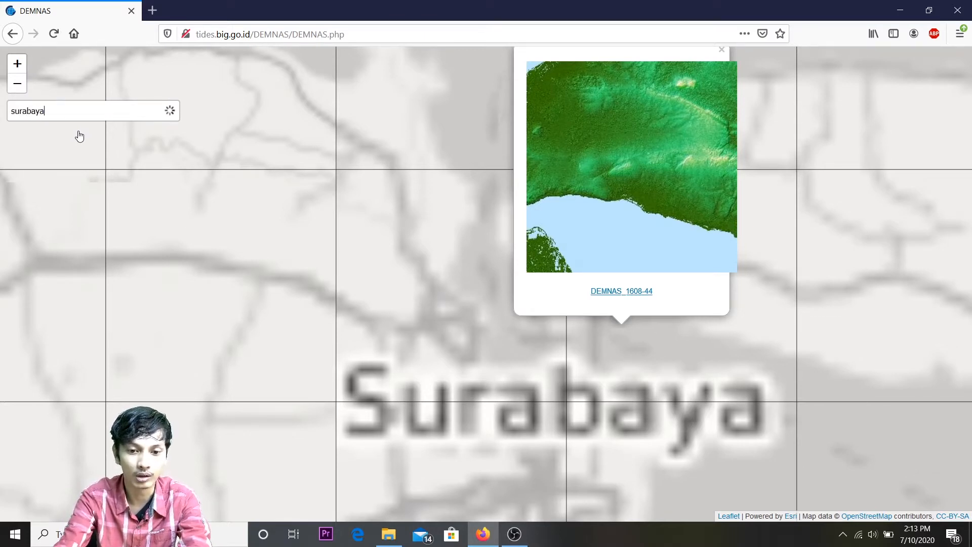
{"action": "key", "text": "Return"}
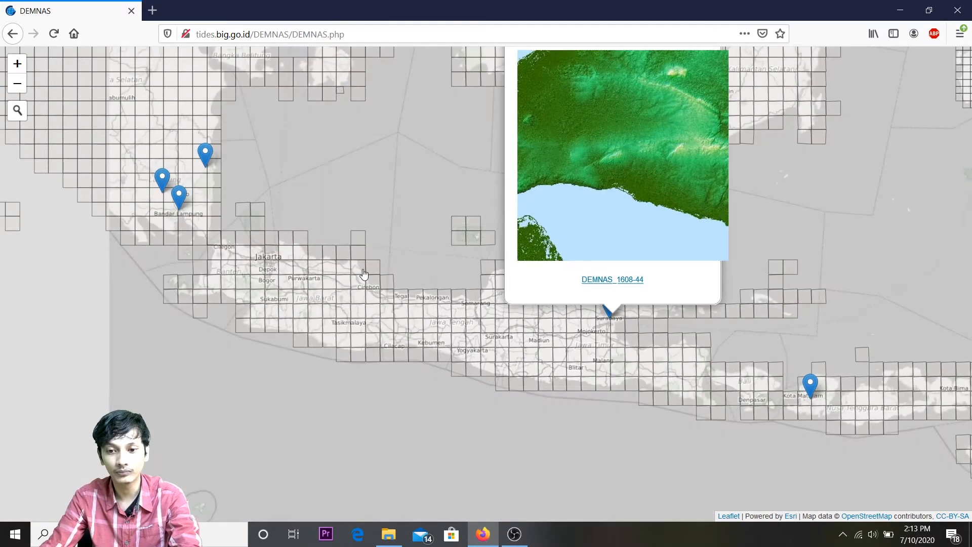
Step: Preview the elevation tiles around the Surabaya marker in East Java: DEMNAS_1608-41, DEMNAS_1608-42 and DEMNAS_1608-43
{"action": "double_click", "coordinate": [617, 326]}
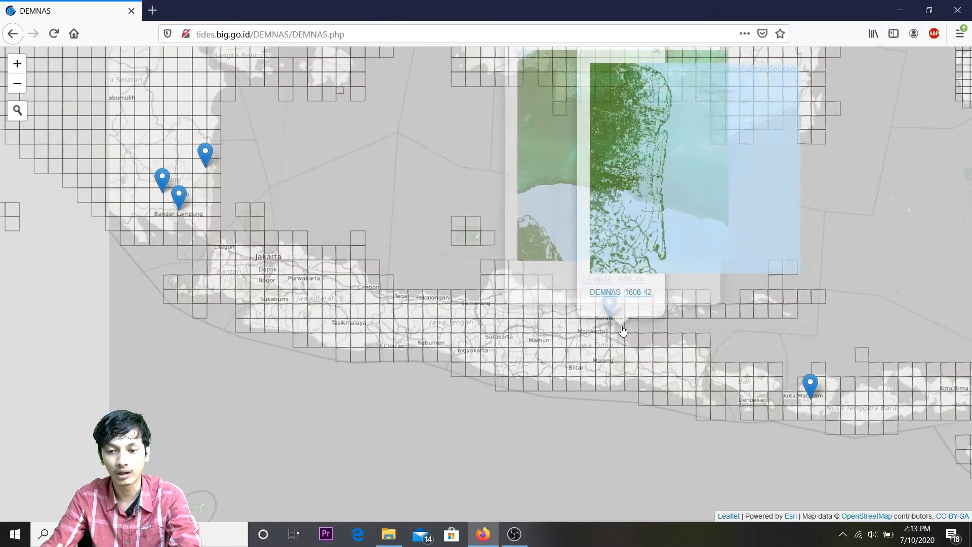
{"action": "left_click", "coordinate": [496, 243]}
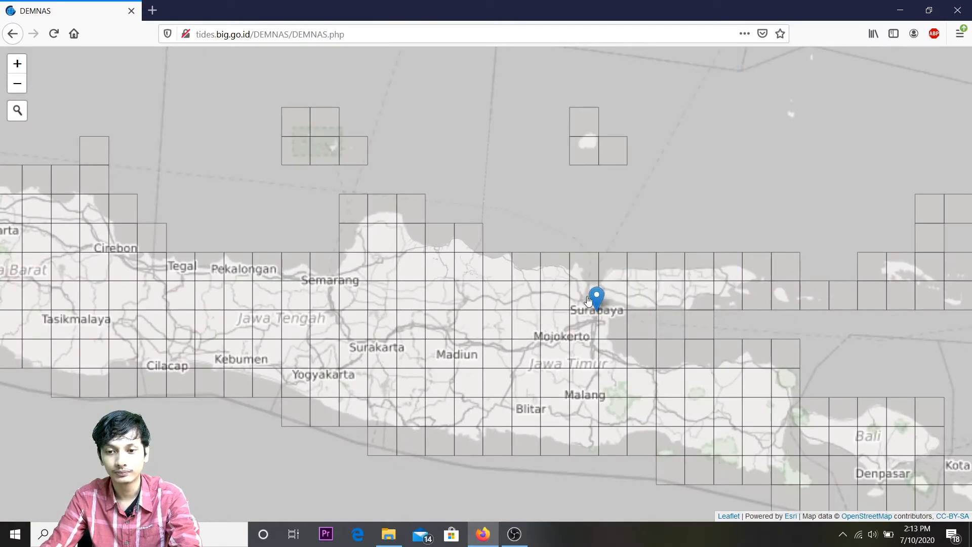
{"action": "scroll", "coordinate": [581, 264], "scroll_direction": "up", "scroll_amount": 1}
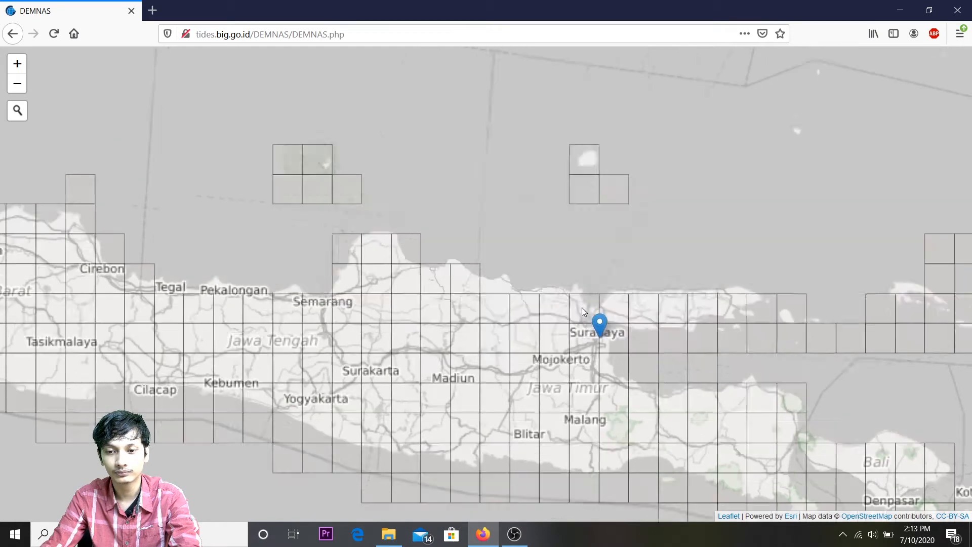
{"action": "left_click", "coordinate": [17, 65]}
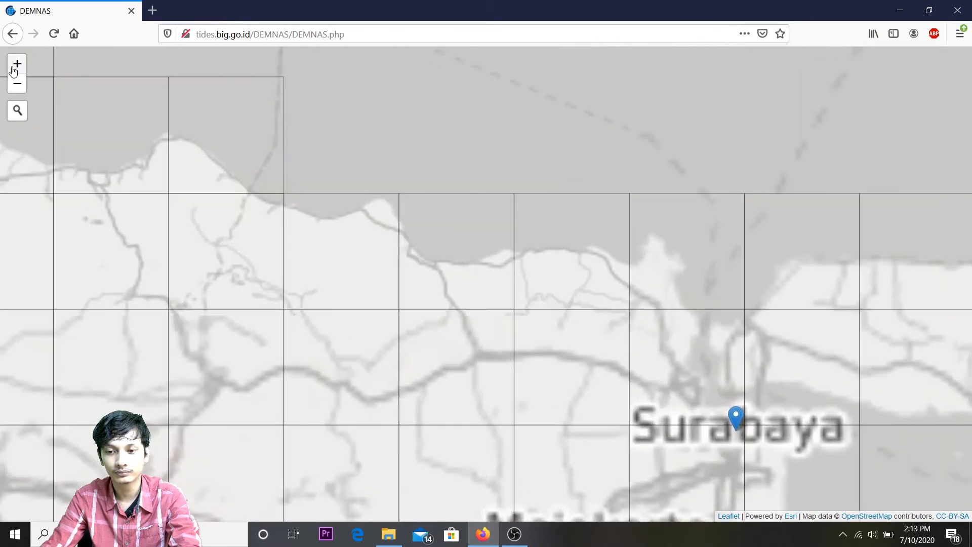
{"action": "left_click", "coordinate": [17, 65]}
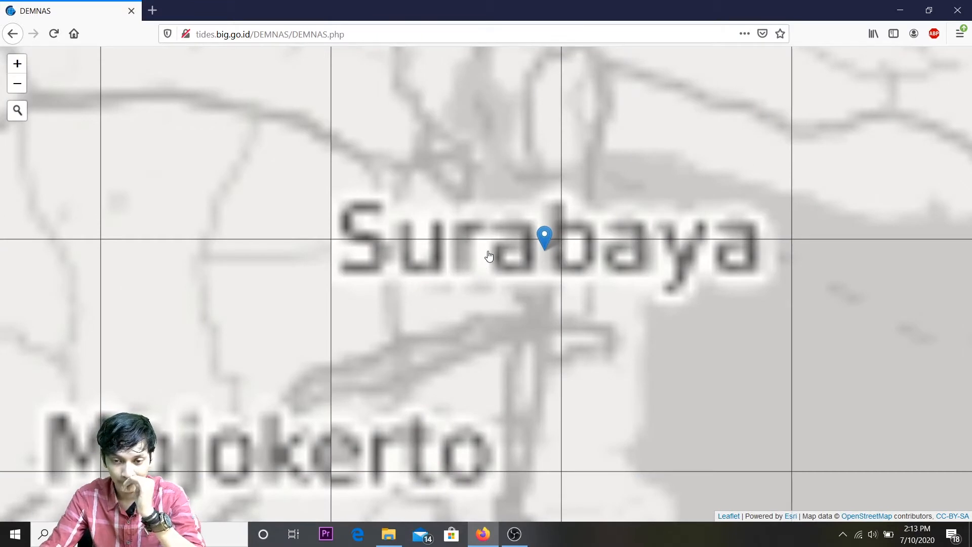
{"action": "left_click", "coordinate": [509, 287]}
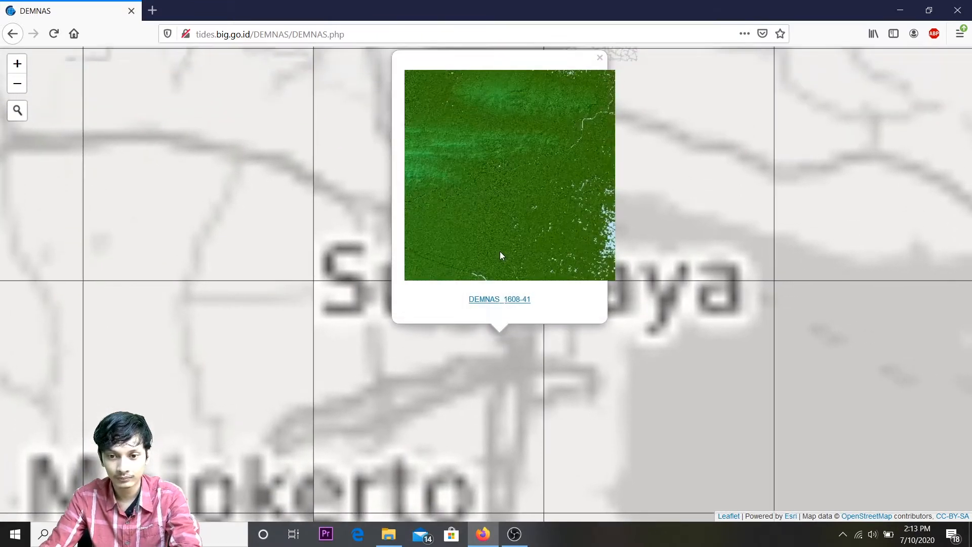
{"action": "left_click", "coordinate": [638, 365]}
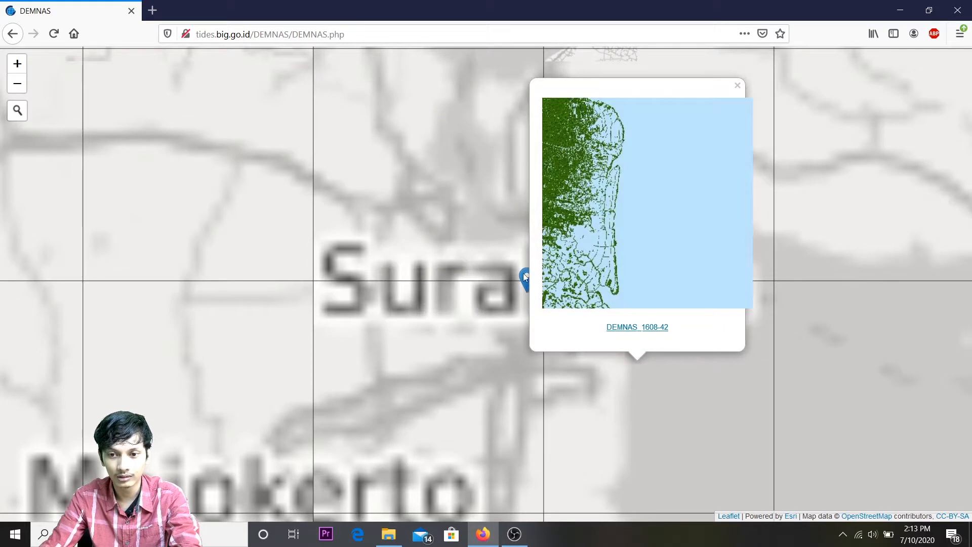
{"action": "left_click_drag", "start_coordinate": [480, 216], "coordinate": [428, 265]}
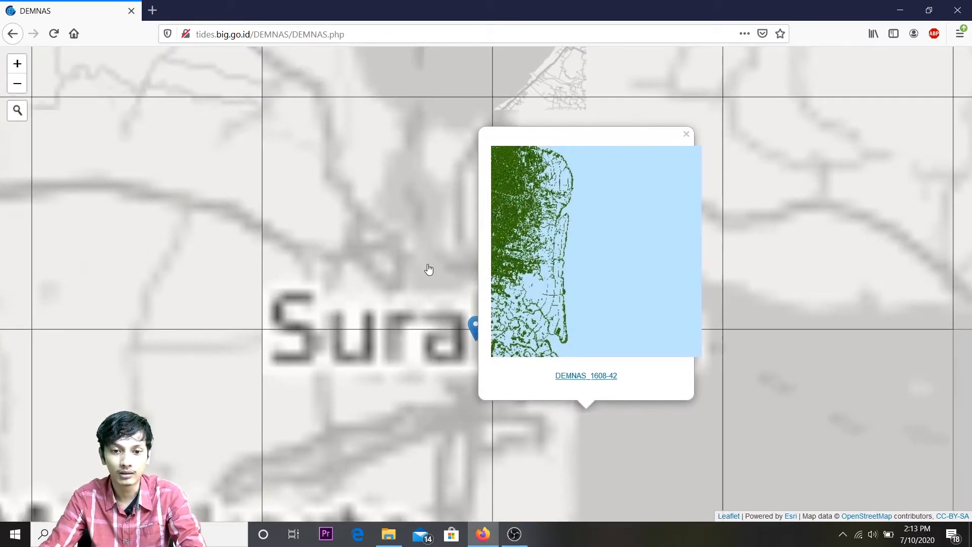
{"action": "left_click", "coordinate": [429, 269]}
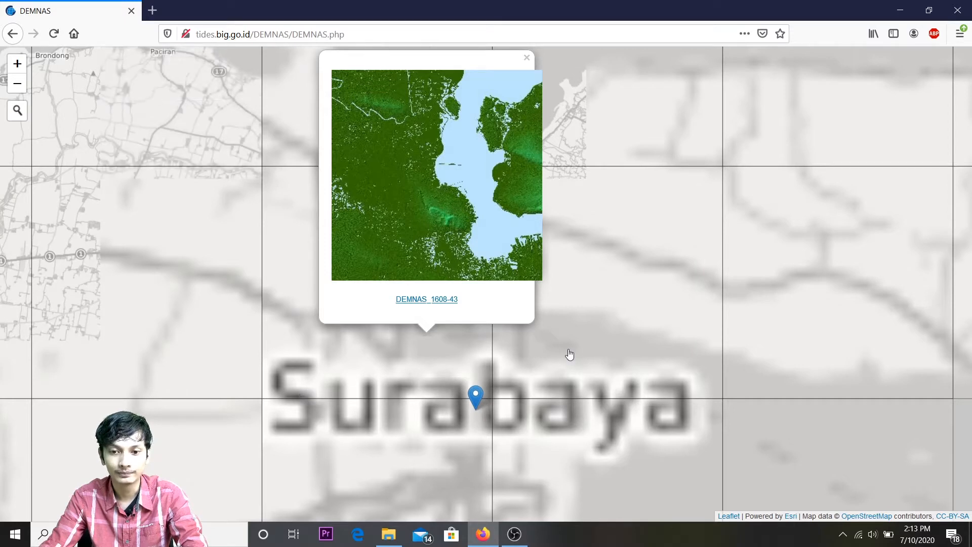
{"action": "left_click_drag", "start_coordinate": [570, 354], "coordinate": [530, 277]}
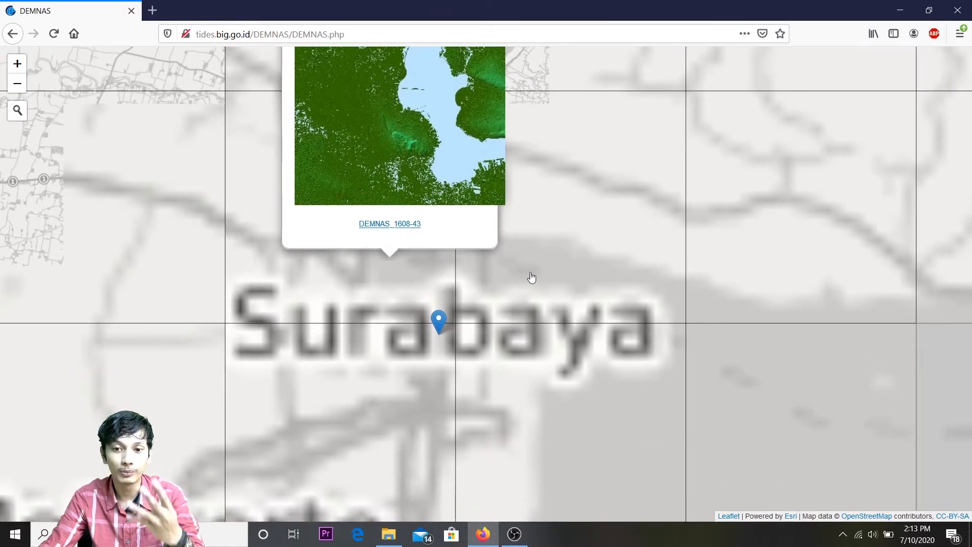
Step: Request the download of elevation tile DEMNAS_1608-43 and bring up its download file information
{"action": "left_click_drag", "start_coordinate": [520, 284], "coordinate": [549, 336]}
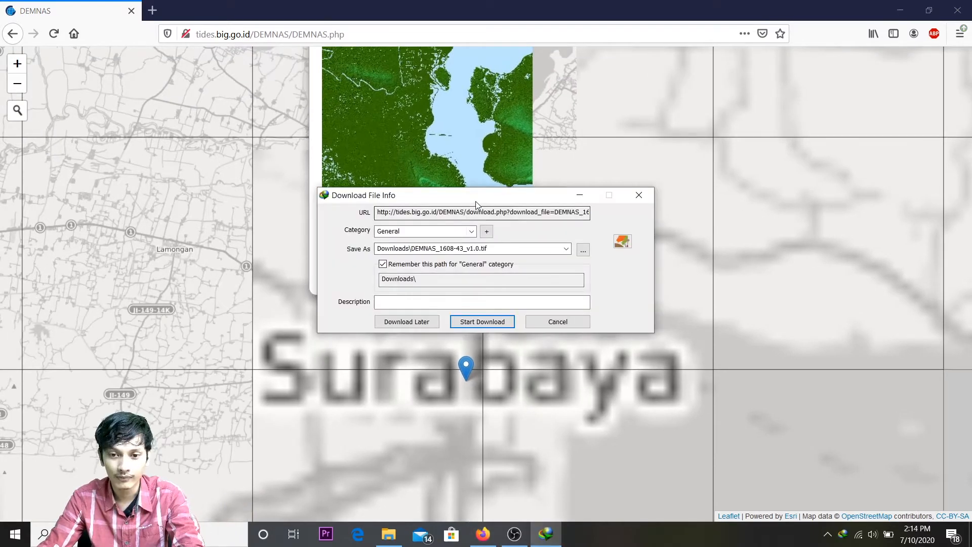
{"action": "left_click_drag", "start_coordinate": [476, 201], "coordinate": [628, 126]}
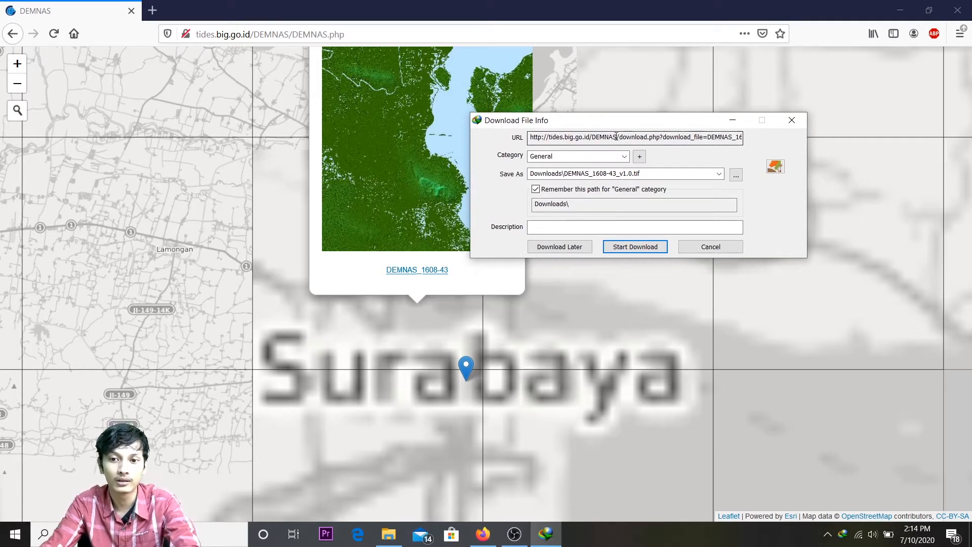
{"action": "left_click_drag", "start_coordinate": [603, 123], "coordinate": [662, 159]}
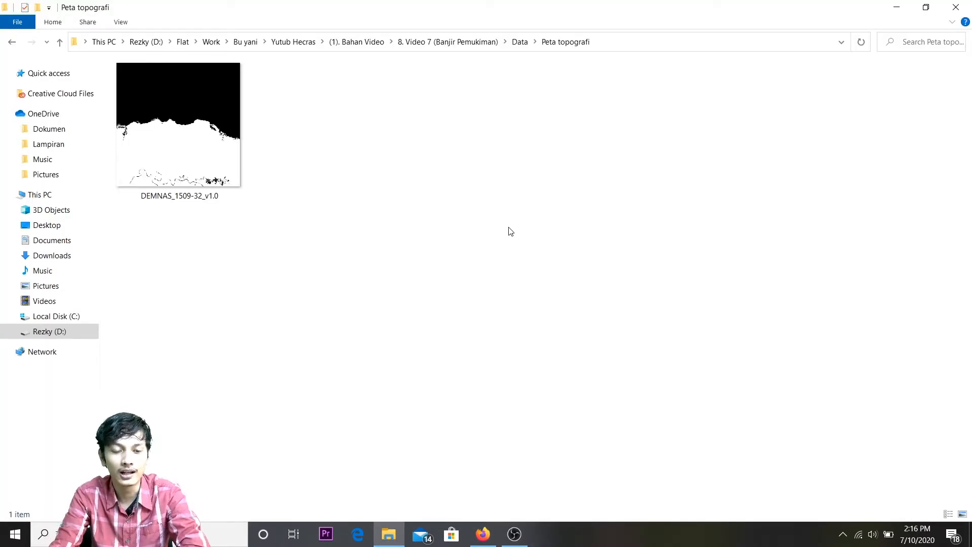
Step: Launch Global Mapper 18 (64-bit)
{"action": "left_click", "coordinate": [167, 147]}
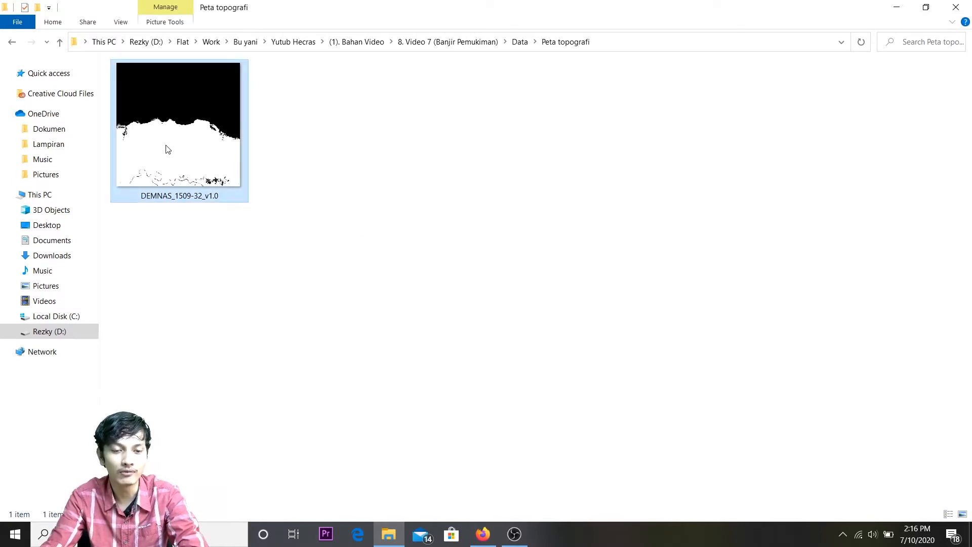
{"action": "left_click", "coordinate": [324, 172]}
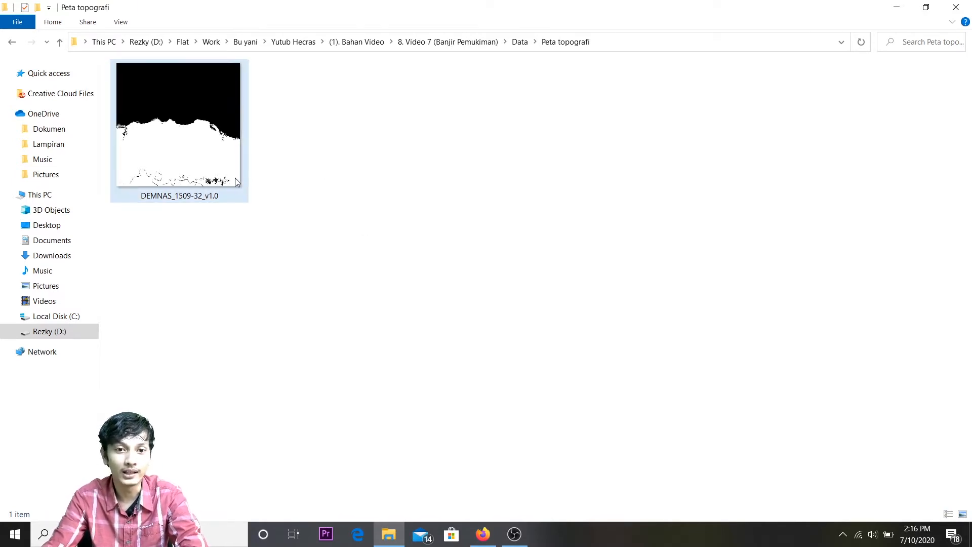
{"action": "left_click", "coordinate": [202, 538]}
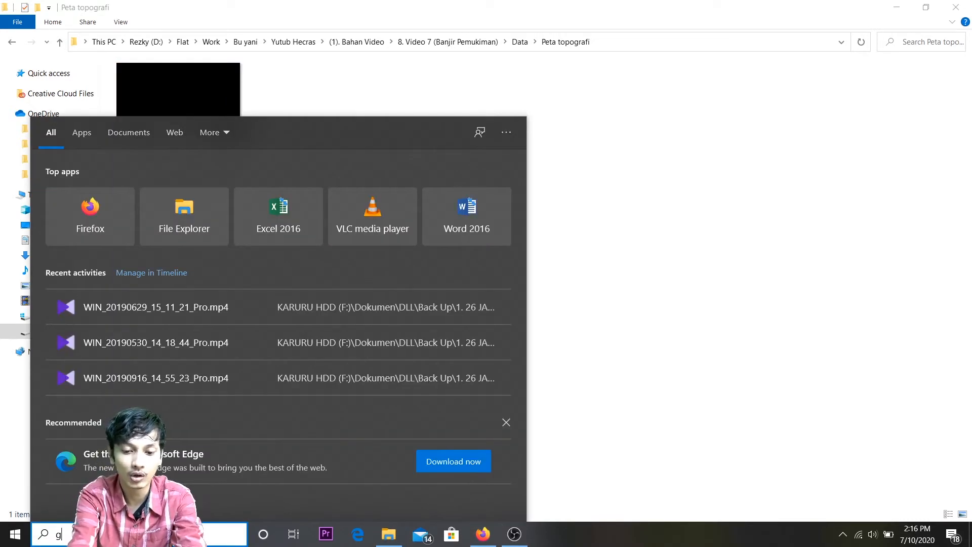
{"action": "type", "text": "glo"}
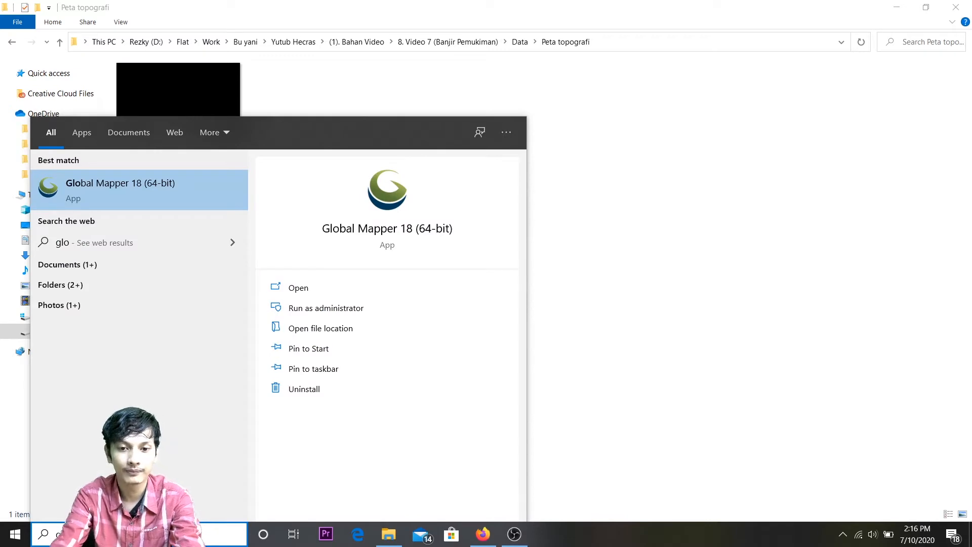
{"action": "key", "text": "Return"}
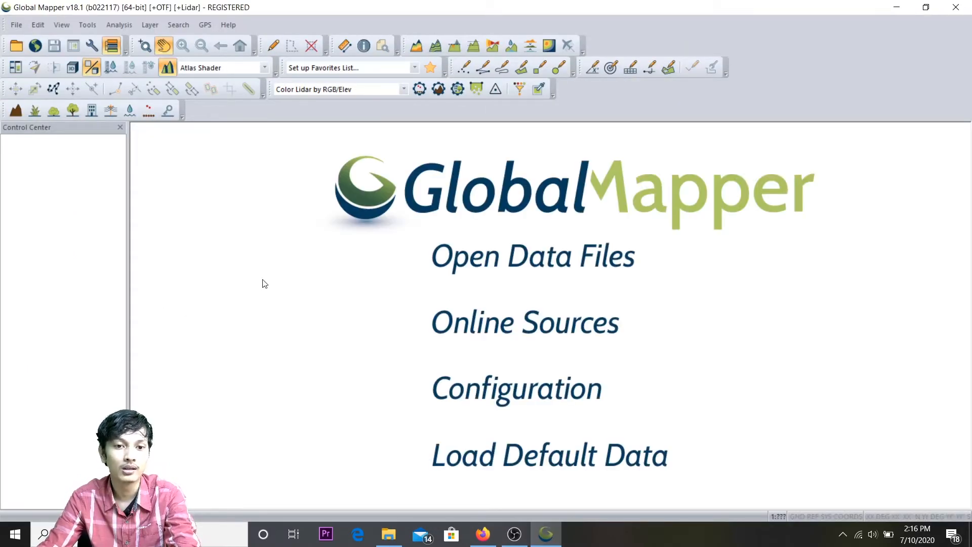
Step: Load DEMNAS_1509-32_v1.0 from the Peta topografi folder into Global Mapper with Geographic (Latitude/Longitude) projection and WGS84 datum
{"action": "left_click", "coordinate": [390, 537]}
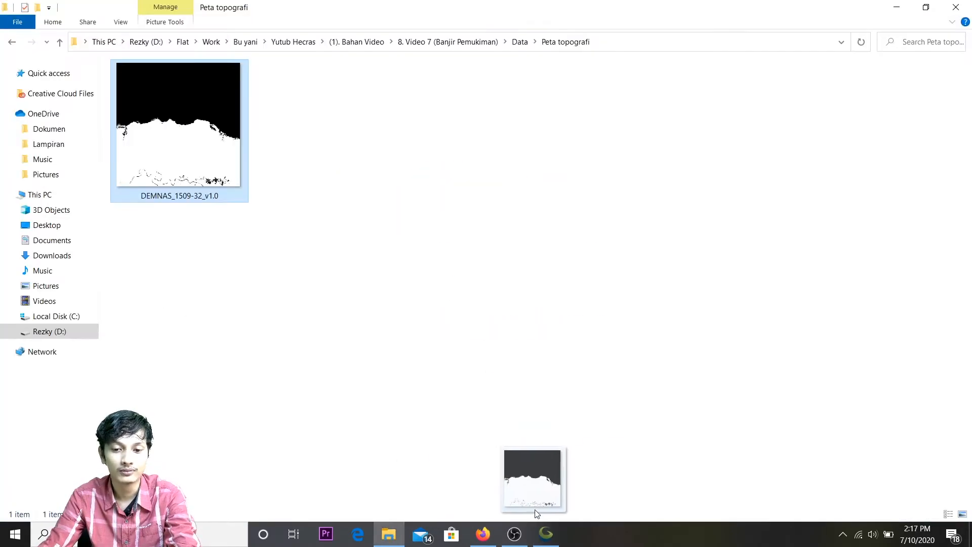
{"action": "left_click", "coordinate": [546, 534]}
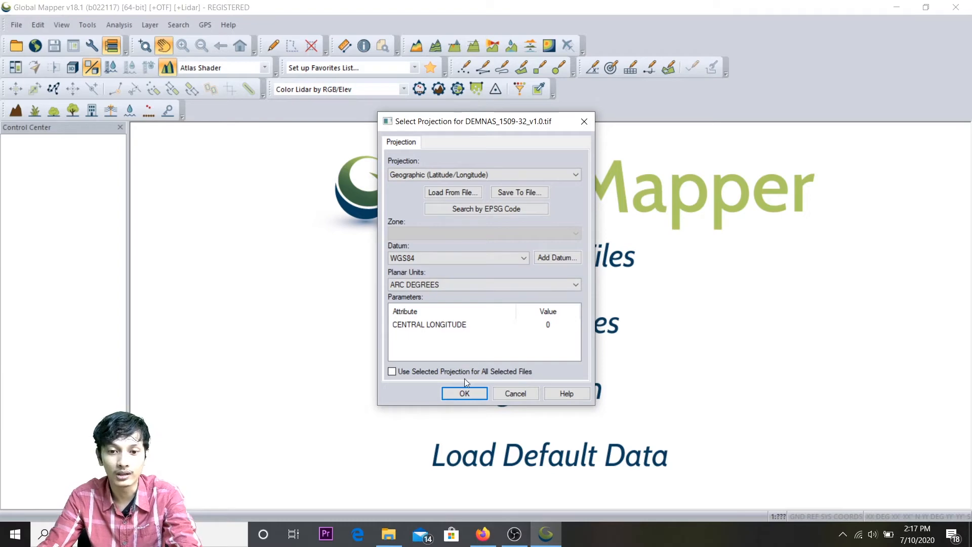
{"action": "left_click", "coordinate": [464, 394]}
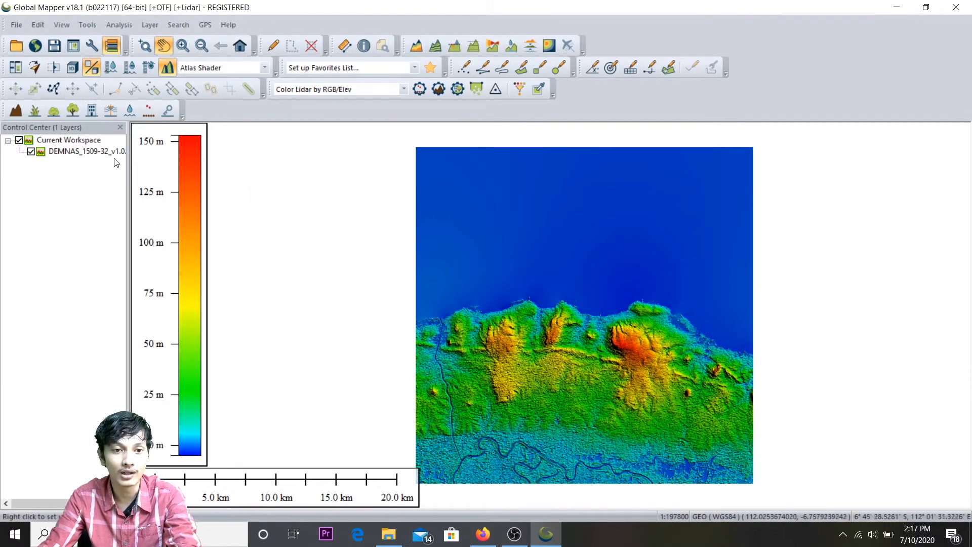
Step: Change the workspace projection in the configuration from Geographic to UTM
{"action": "left_click", "coordinate": [72, 150]}
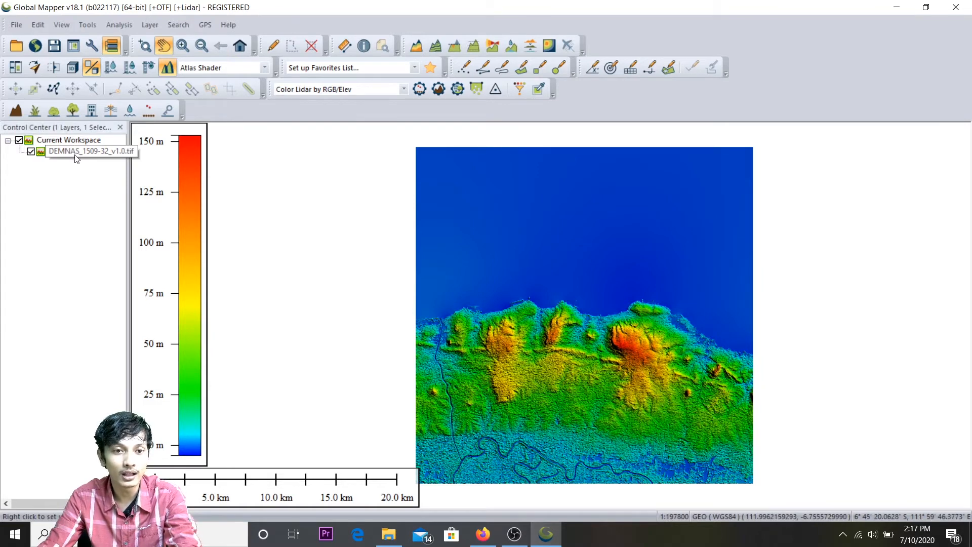
{"action": "left_click", "coordinate": [86, 25]}
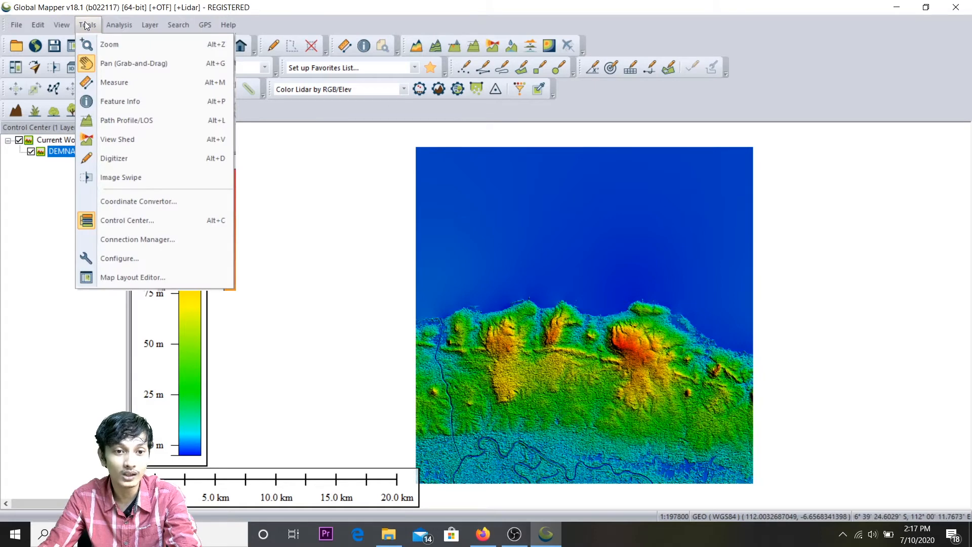
{"action": "left_click", "coordinate": [125, 260]}
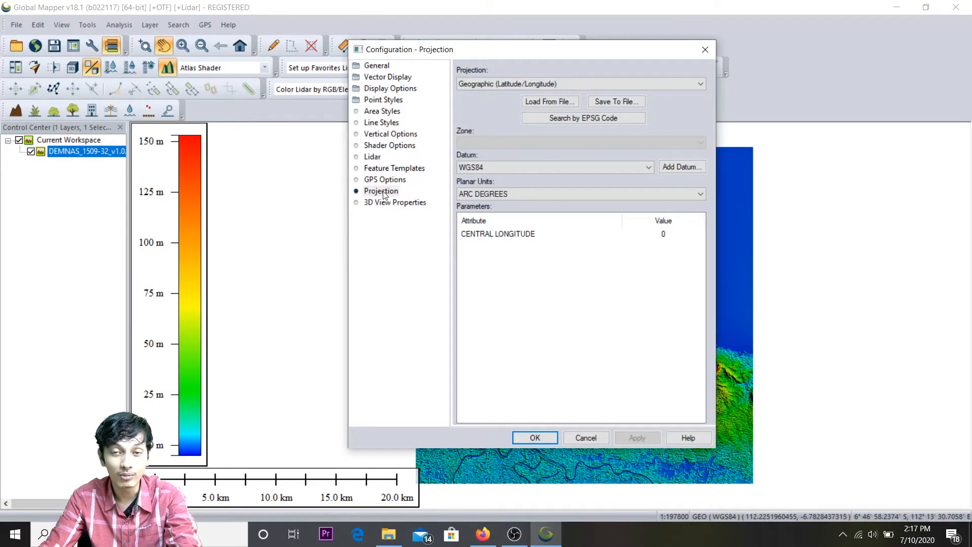
{"action": "left_click", "coordinate": [509, 83]}
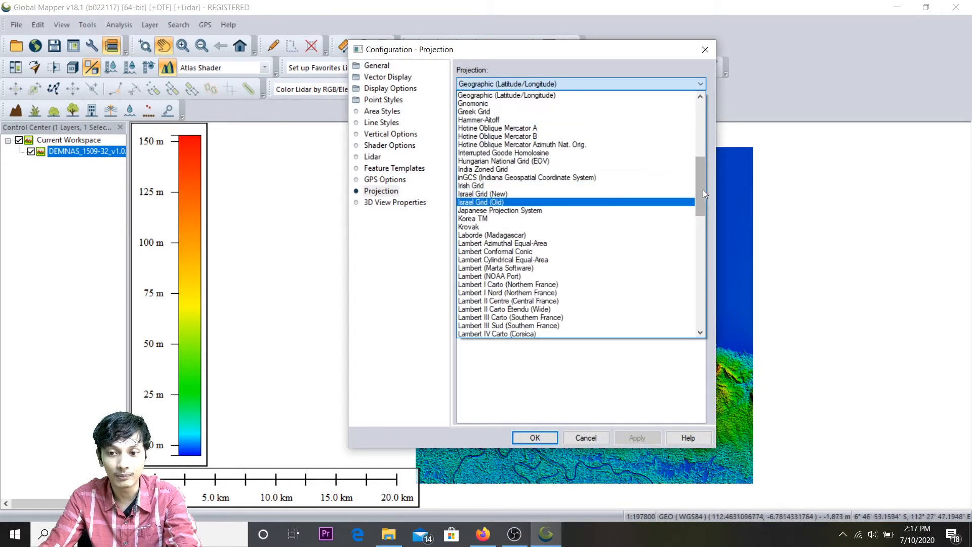
{"action": "left_click_drag", "start_coordinate": [703, 189], "coordinate": [692, 324]}
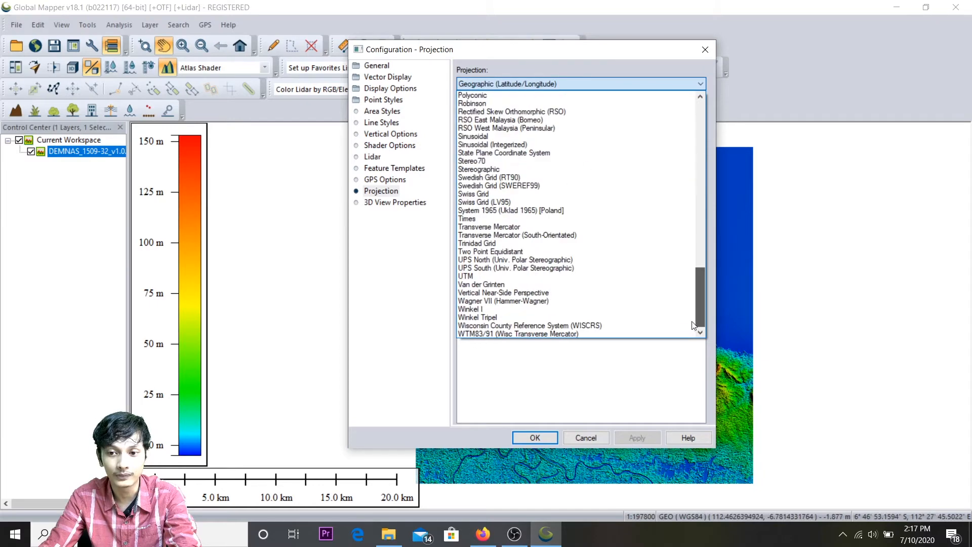
{"action": "left_click", "coordinate": [537, 276]}
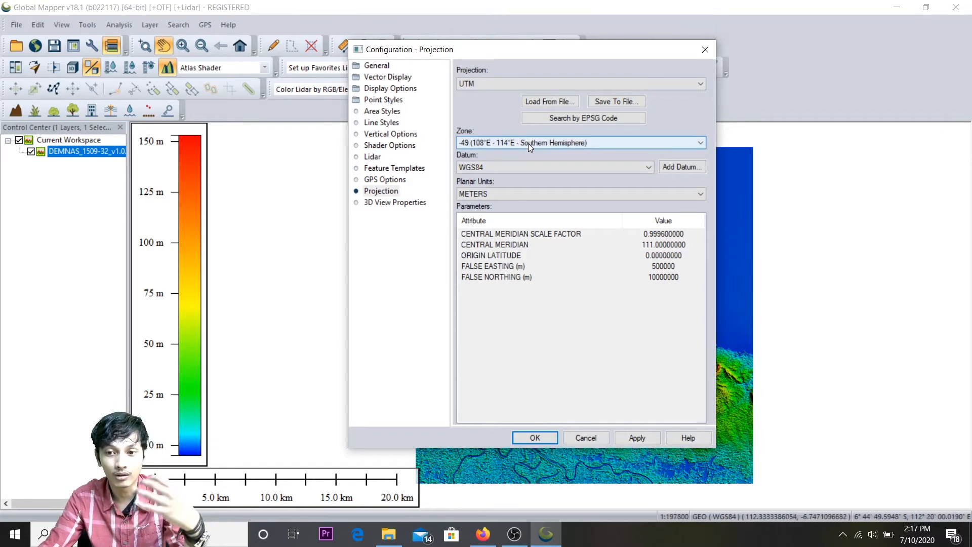
Step: Select UTM zone -49 (108°E - 114°E - Southern Hemisphere) with WGS84 datum and metres, and apply the projection
{"action": "left_click_drag", "start_coordinate": [494, 56], "coordinate": [405, 41]}
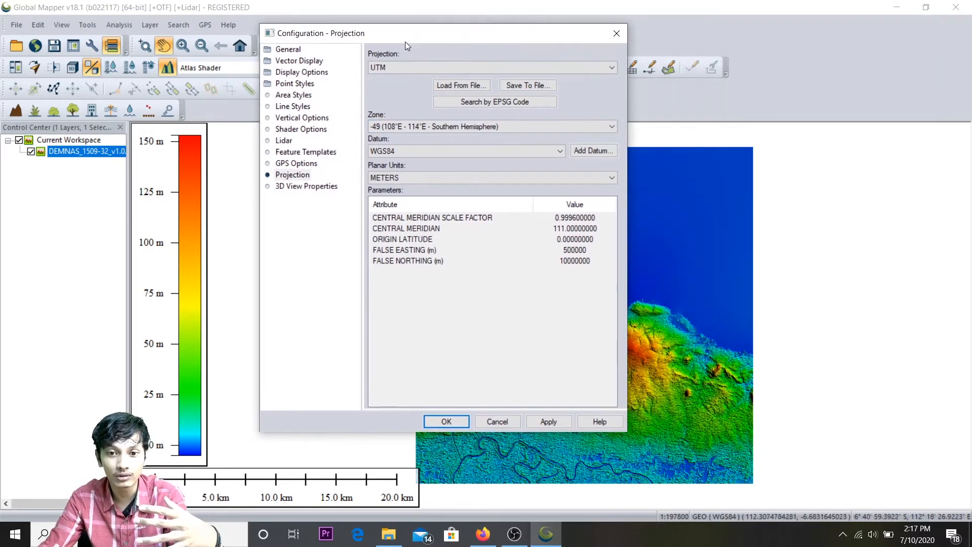
{"action": "left_click", "coordinate": [448, 130]}
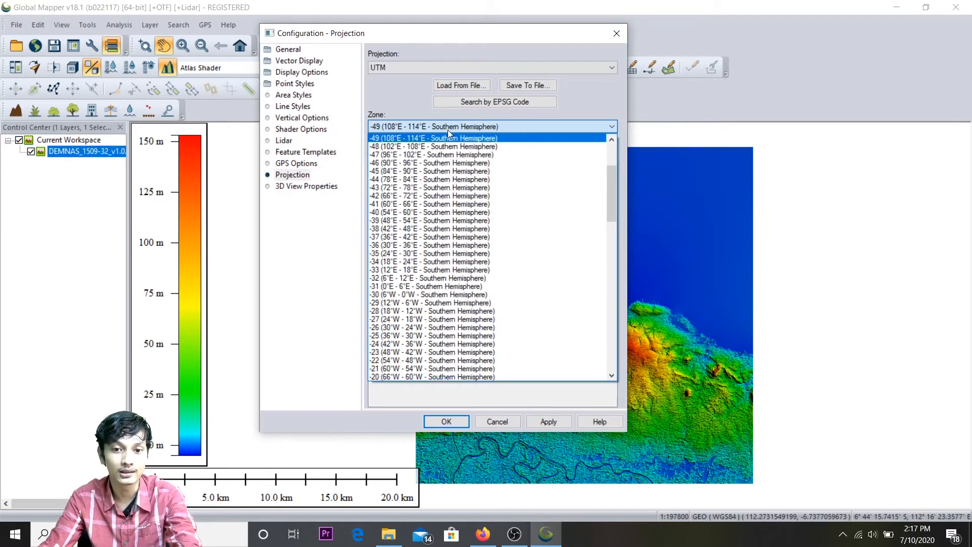
{"action": "left_click", "coordinate": [444, 141]}
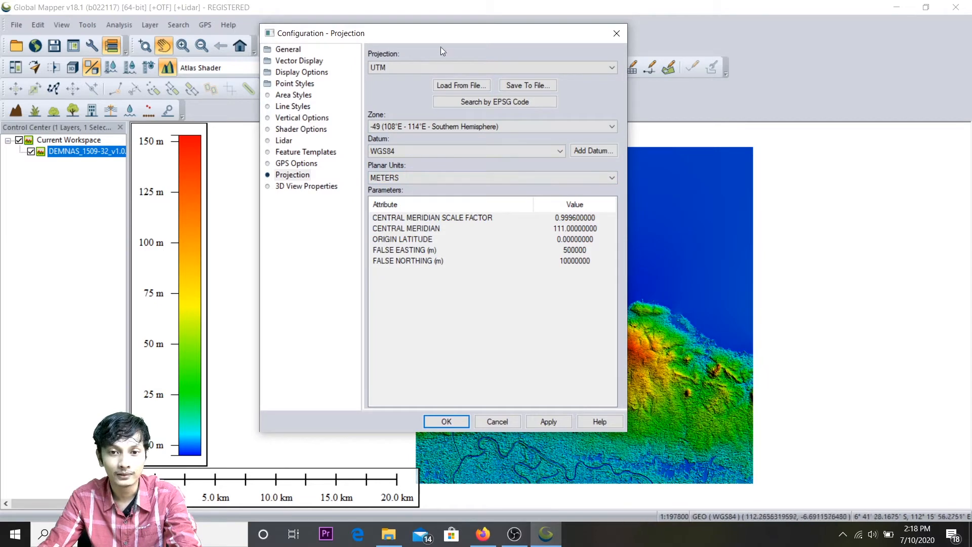
{"action": "left_click_drag", "start_coordinate": [425, 36], "coordinate": [206, 84]}
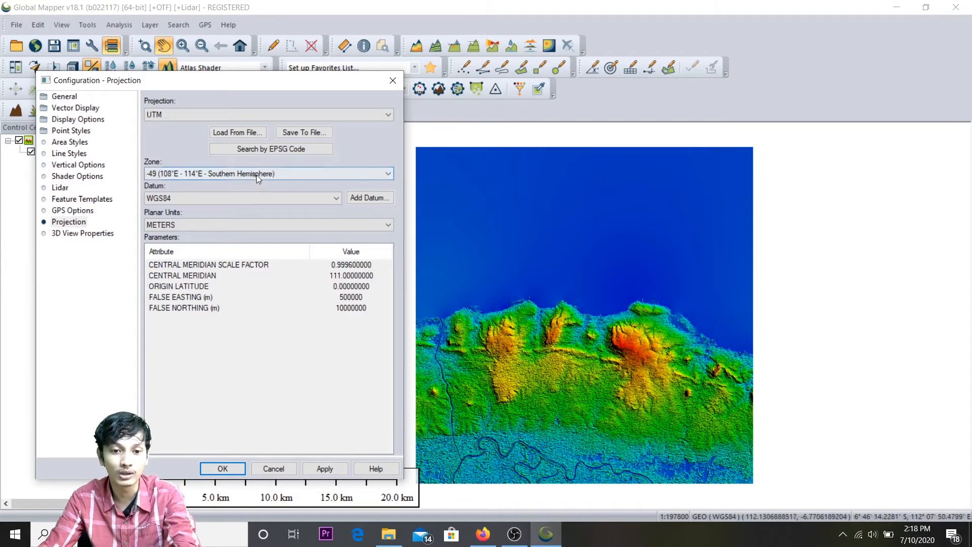
{"action": "left_click", "coordinate": [236, 470]}
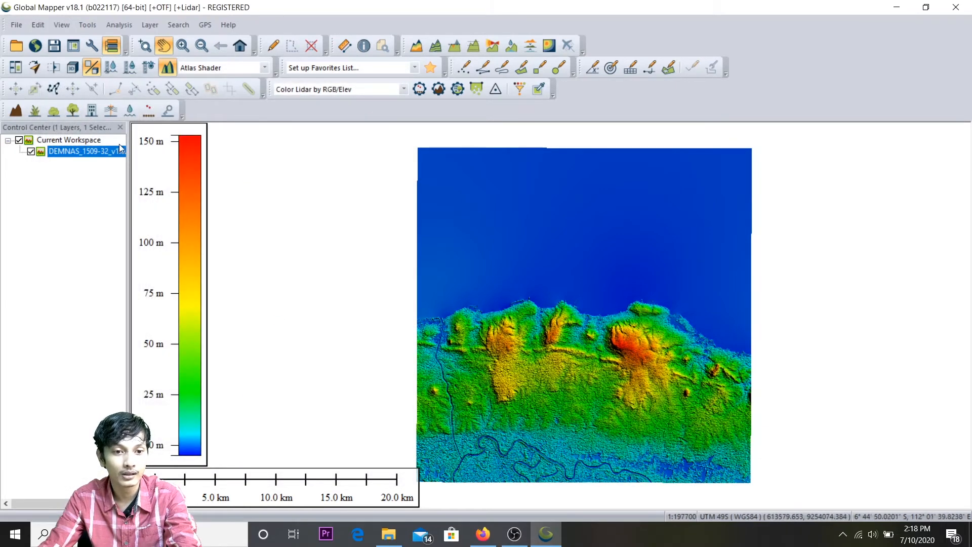
Step: Start exporting the DEMNAS_1509-32 layer to a new file in GeoTIFF format
{"action": "right_click", "coordinate": [98, 150]}
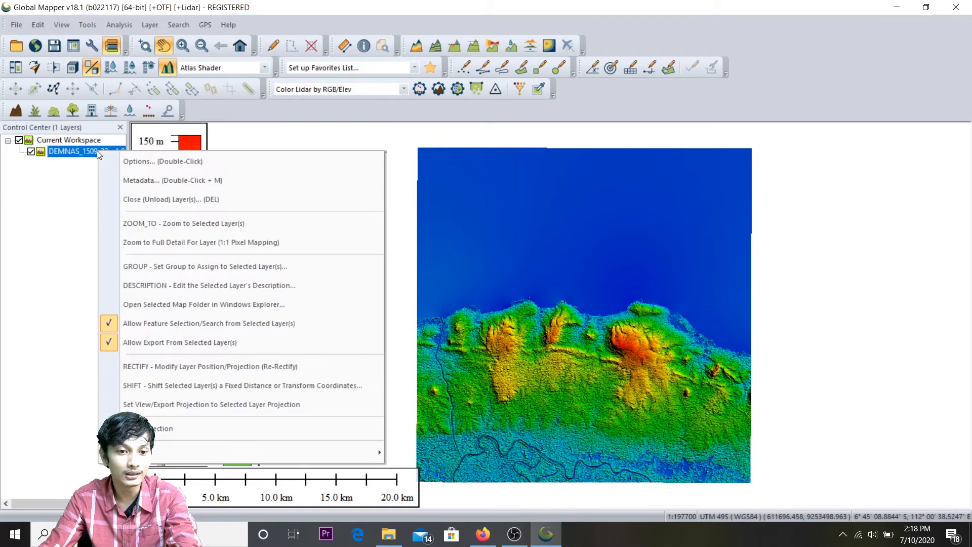
{"action": "mouse_move", "coordinate": [313, 449]}
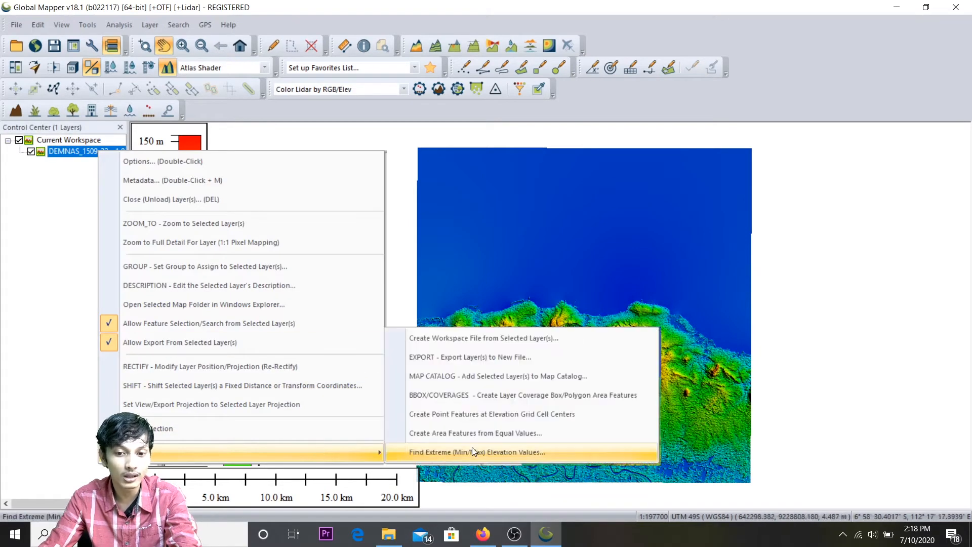
{"action": "left_click", "coordinate": [475, 357]}
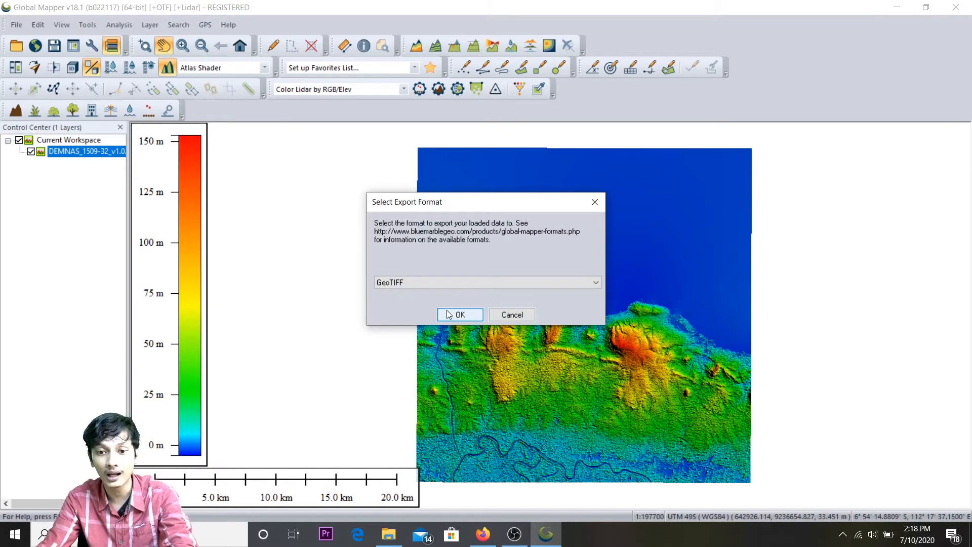
{"action": "left_click", "coordinate": [466, 315]}
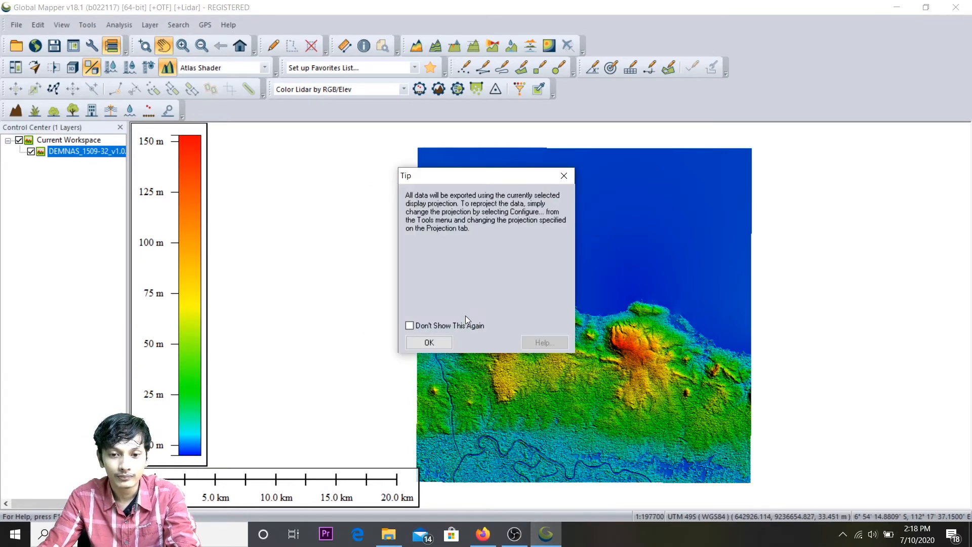
{"action": "left_click", "coordinate": [444, 342]}
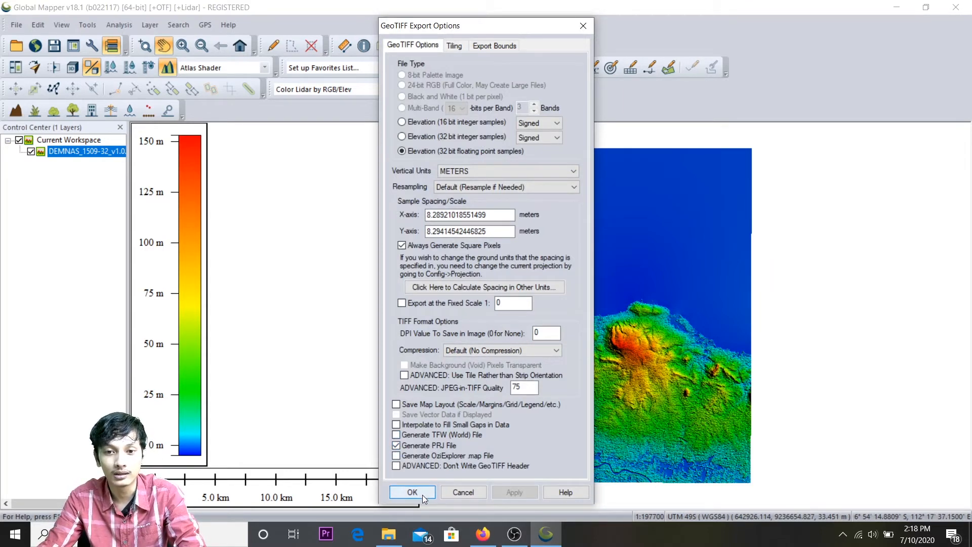
{"action": "left_click", "coordinate": [497, 45]}
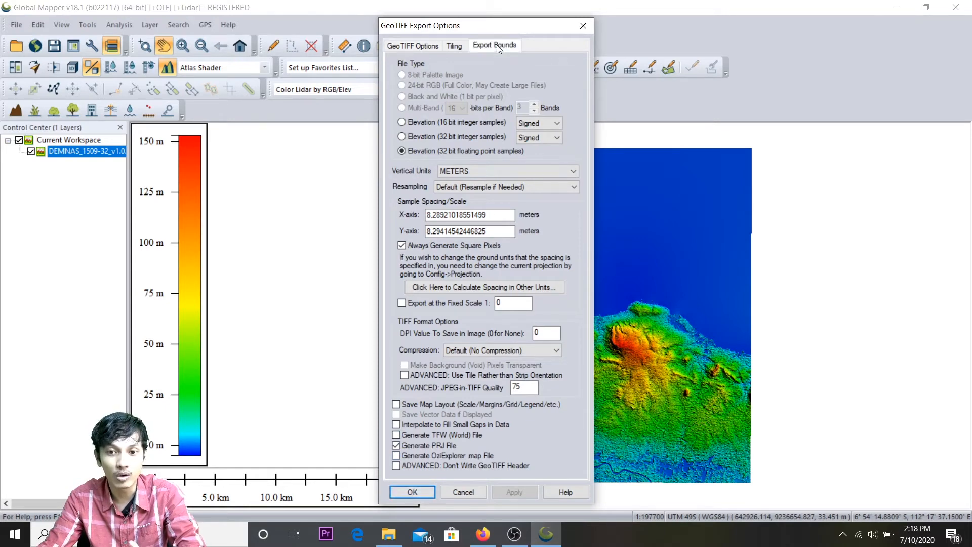
{"action": "left_click", "coordinate": [521, 80]}
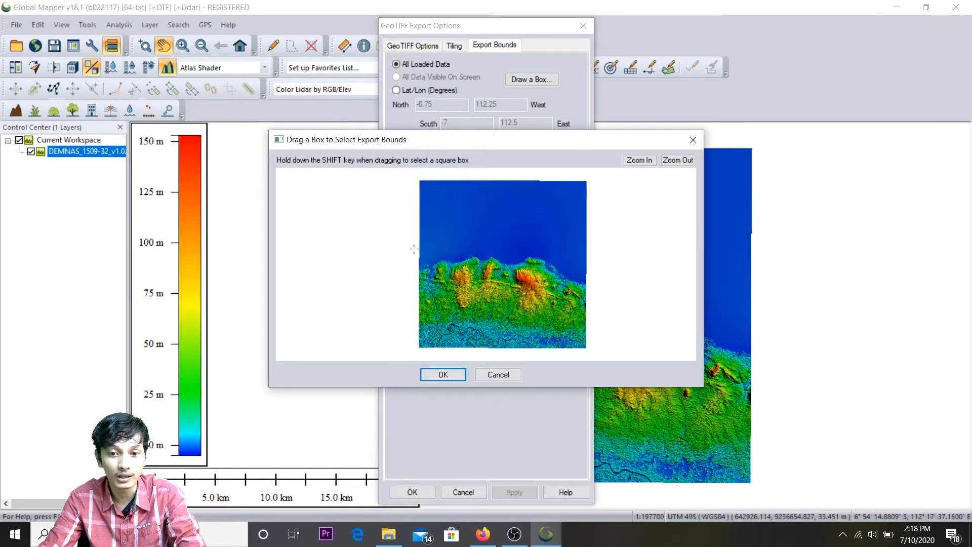
{"action": "left_click_drag", "start_coordinate": [413, 248], "coordinate": [591, 351]}
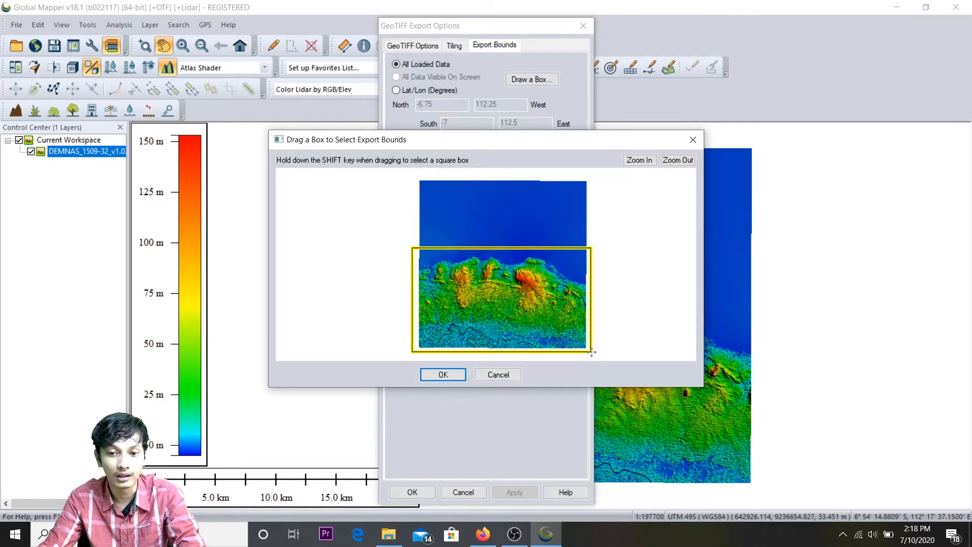
{"action": "left_click", "coordinate": [498, 375]}
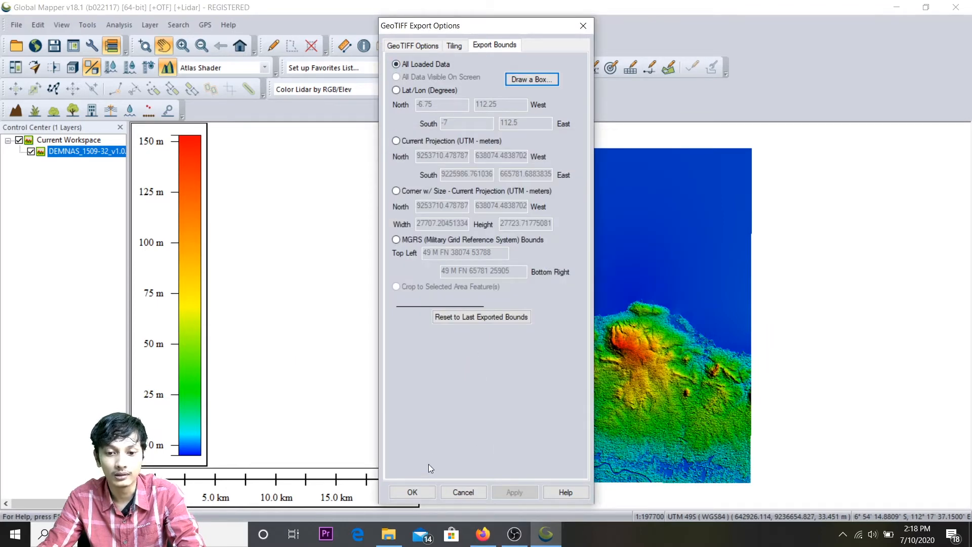
Step: Accept the GeoTIFF export of all loaded data and choose the Peta topografi folder under 8. Video 7 (Banjir Pemukiman)\Data as save location
{"action": "left_click", "coordinate": [412, 492]}
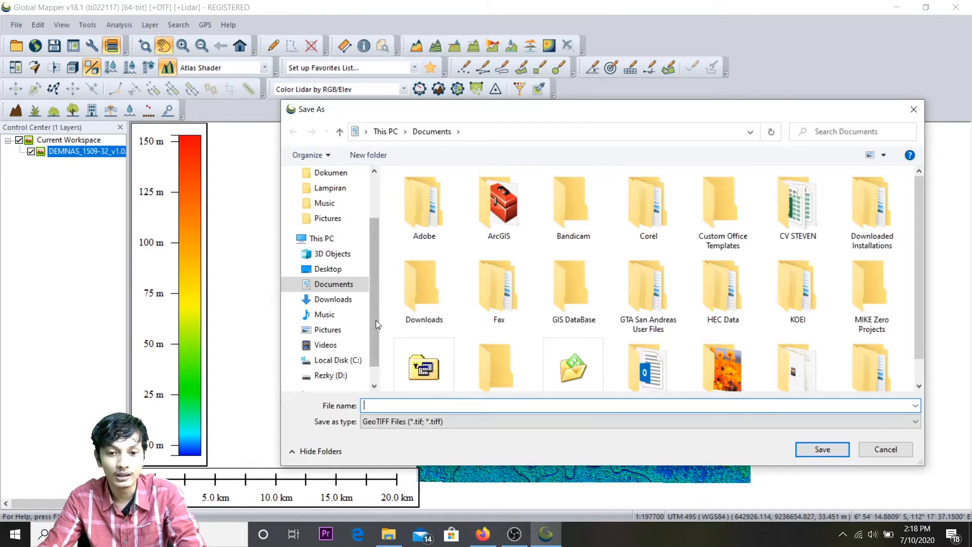
{"action": "scroll", "coordinate": [375, 319], "scroll_direction": "down", "scroll_amount": 1}
{"action": "left_click", "coordinate": [335, 345]}
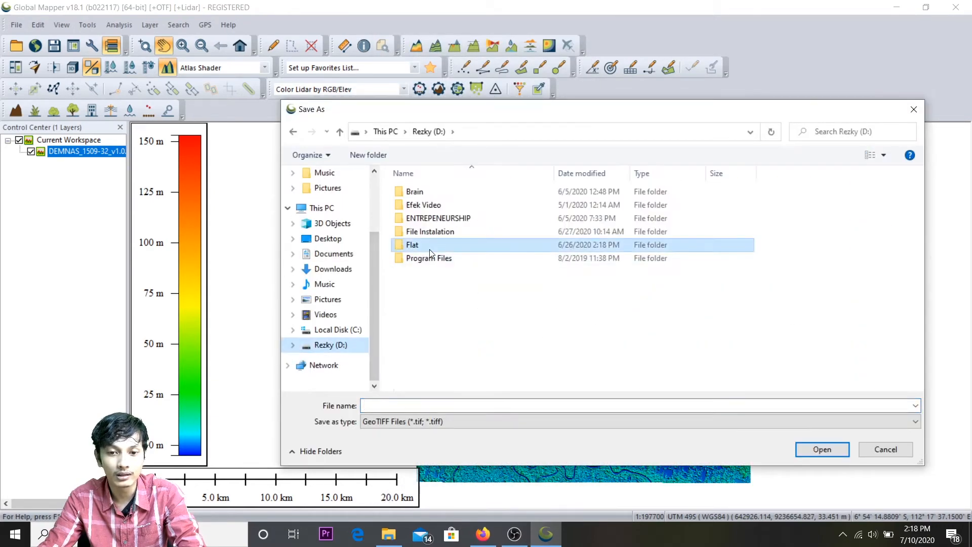
{"action": "double_click", "coordinate": [414, 245]}
{"action": "double_click", "coordinate": [451, 205]}
{"action": "double_click", "coordinate": [446, 204]}
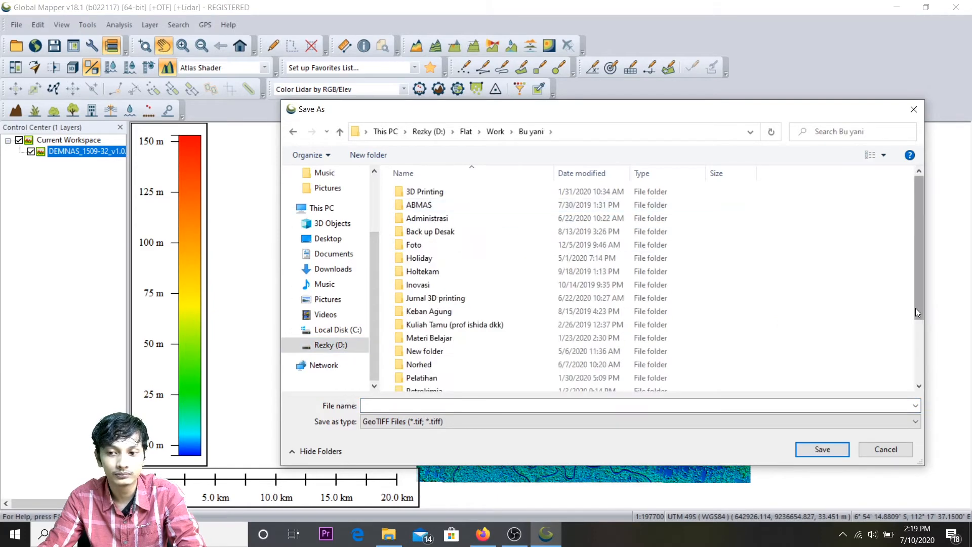
{"action": "double_click", "coordinate": [545, 376]}
{"action": "double_click", "coordinate": [418, 206]}
{"action": "double_click", "coordinate": [424, 296]}
{"action": "double_click", "coordinate": [424, 205]}
{"action": "double_click", "coordinate": [449, 210]}
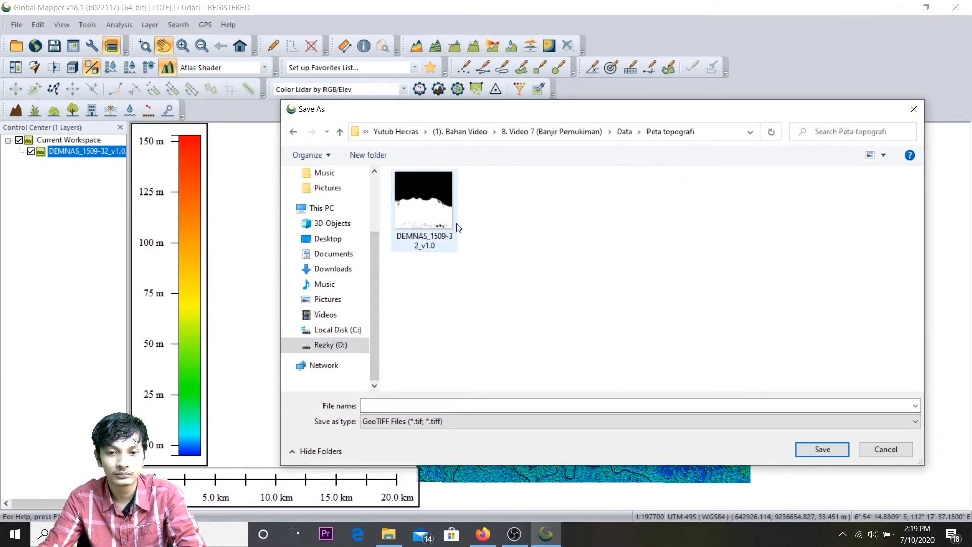
Step: Save the GeoTIFF export under the file name Oke in the Peta topografi folder
{"action": "left_click", "coordinate": [430, 406]}
{"action": "type", "text": "Dem"}
{"action": "left_click", "coordinate": [817, 448]}
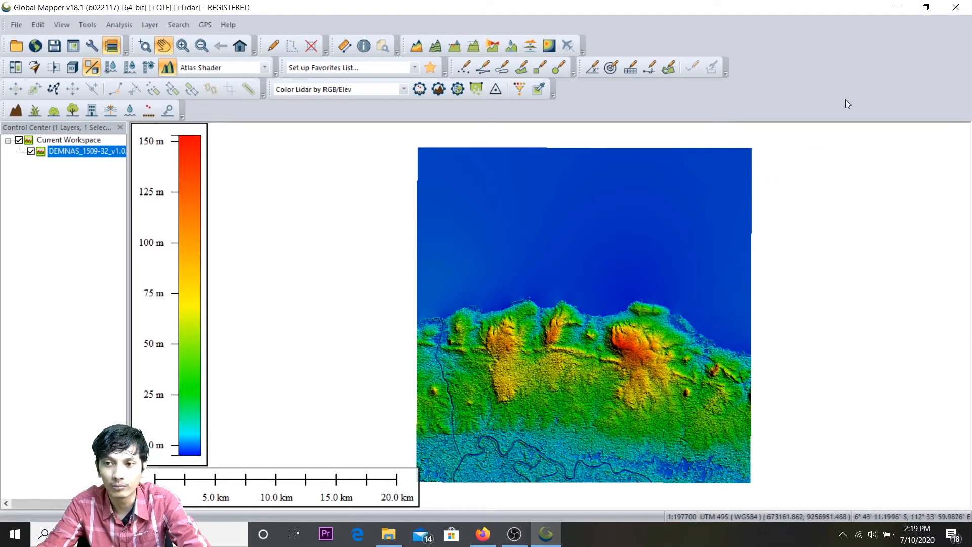
Step: Minimize all open windows to reach the desktop, refresh it, and launch HEC-RAS 5.0.7
{"action": "left_click", "coordinate": [897, 5]}
{"action": "left_click", "coordinate": [896, 5]}
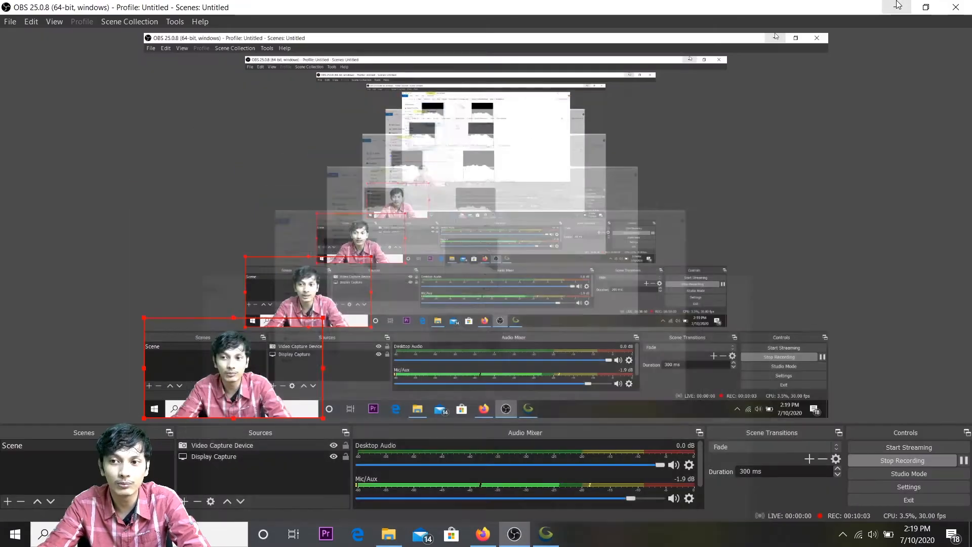
{"action": "left_click", "coordinate": [895, 8]}
{"action": "left_click", "coordinate": [887, 11]}
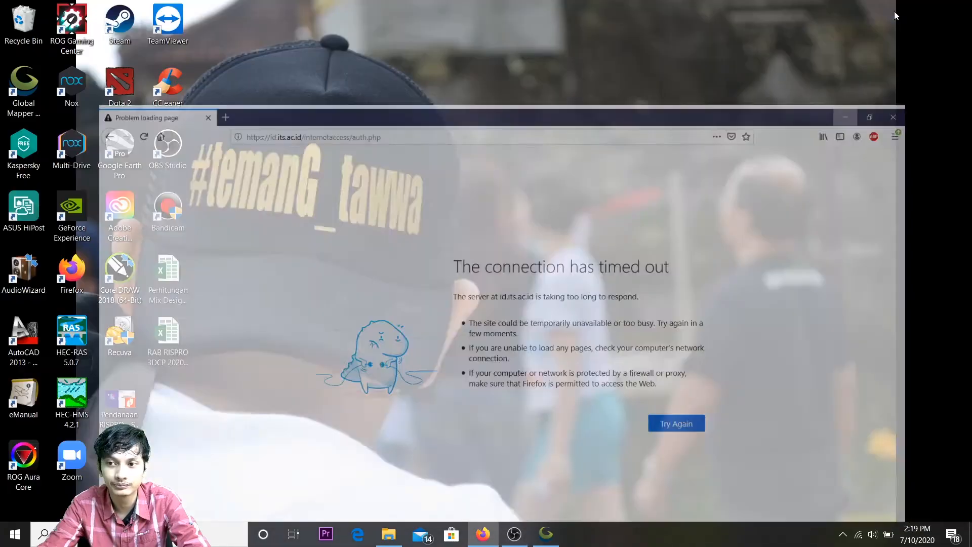
{"action": "right_click", "coordinate": [356, 184]}
{"action": "left_click", "coordinate": [405, 222]}
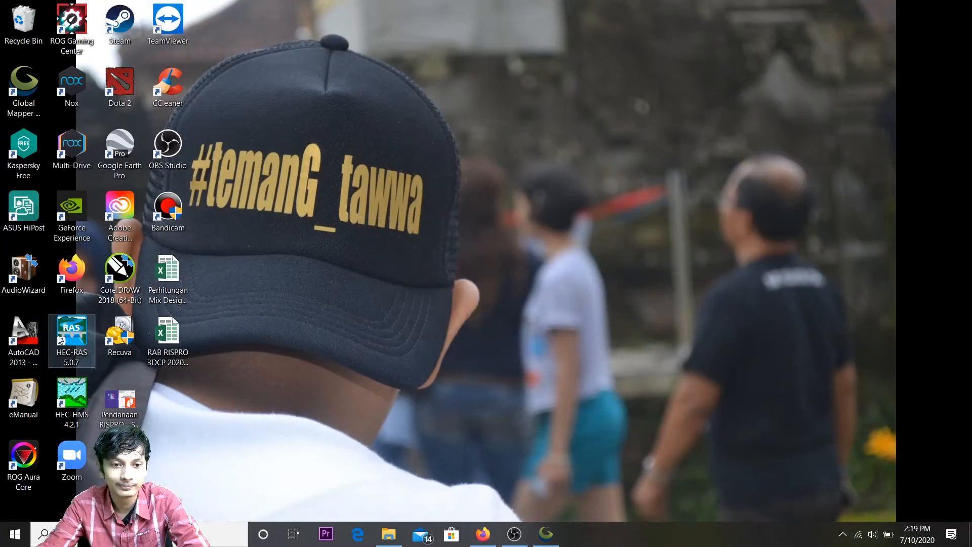
{"action": "double_click", "coordinate": [60, 339]}
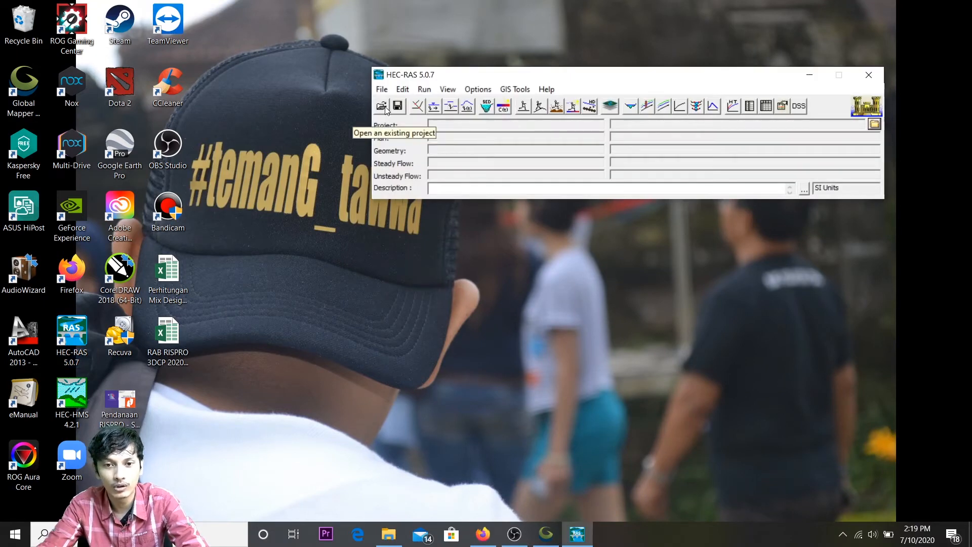
Step: Start a new project and set its location to Yutub Hecras\(1). Bahan Video\8. Video 7 (Banjir Pemukiman)\Data on drive D
{"action": "left_click", "coordinate": [381, 89]}
{"action": "left_click", "coordinate": [398, 101]}
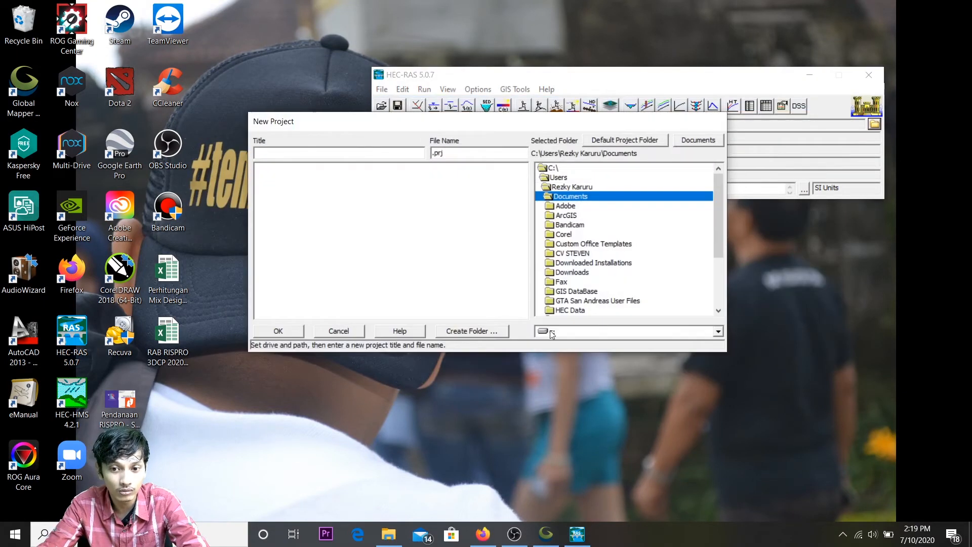
{"action": "left_click", "coordinate": [566, 332]}
{"action": "left_click", "coordinate": [561, 351]}
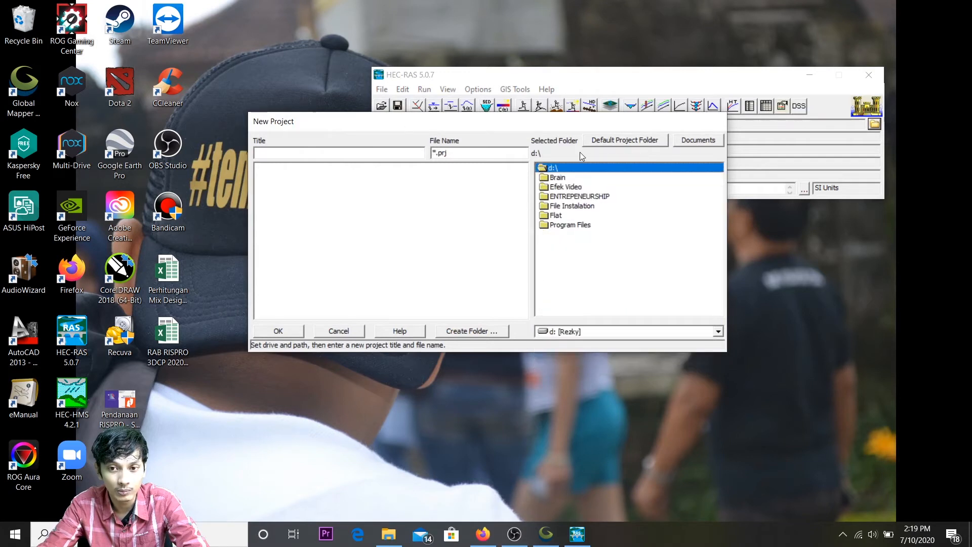
{"action": "double_click", "coordinate": [557, 215]}
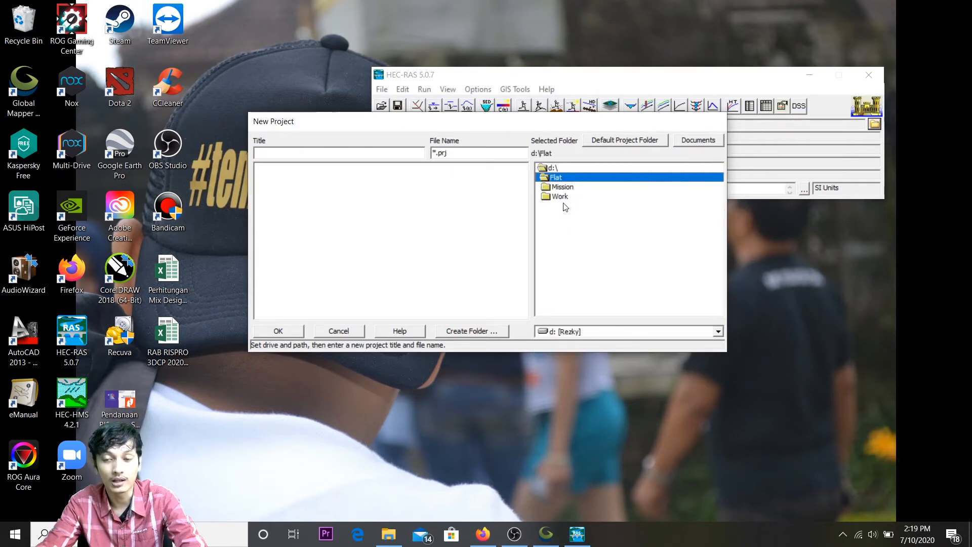
{"action": "double_click", "coordinate": [559, 196]}
{"action": "double_click", "coordinate": [565, 197]}
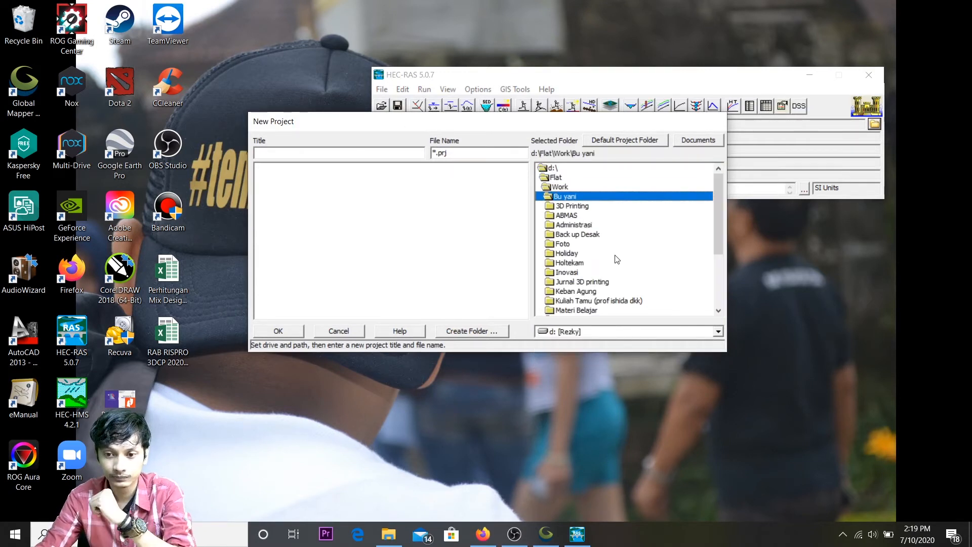
{"action": "double_click", "coordinate": [576, 205]}
{"action": "double_click", "coordinate": [589, 215]}
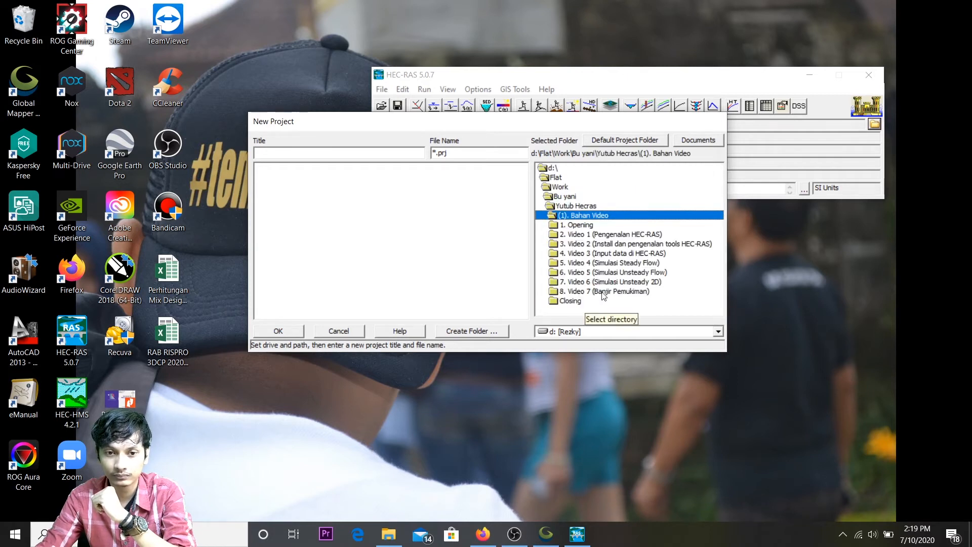
{"action": "double_click", "coordinate": [601, 291]}
{"action": "double_click", "coordinate": [567, 233]}
Step: Create a subfolder named RAS SBY inside the Data folder for the project
{"action": "left_click", "coordinate": [484, 331]}
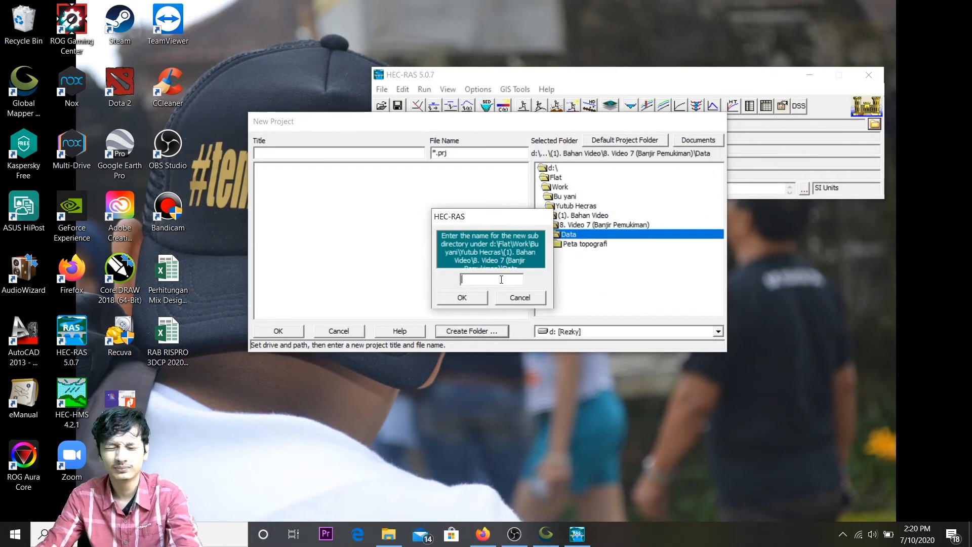
{"action": "type", "text": "RAS"}
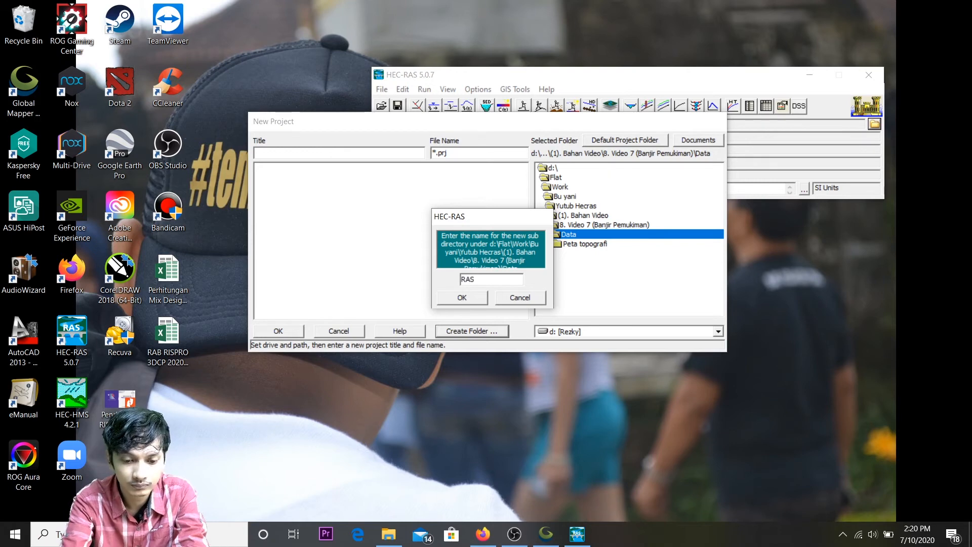
{"action": "type", "text": " SBY"}
{"action": "key", "text": "Return"}
Step: Title the project Hec pemukiman and confirm its creation in the RAS SBY folder
{"action": "type", "text": "Hec o"}
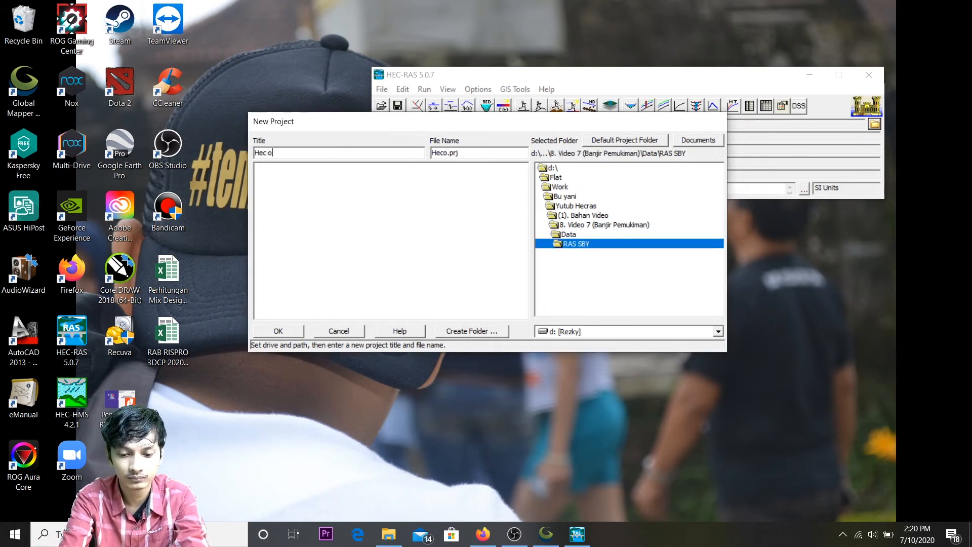
{"action": "key", "text": "BackSpace"}
{"action": "type", "text": "pemukiman"}
{"action": "left_click", "coordinate": [302, 329]}
{"action": "left_click", "coordinate": [531, 326]}
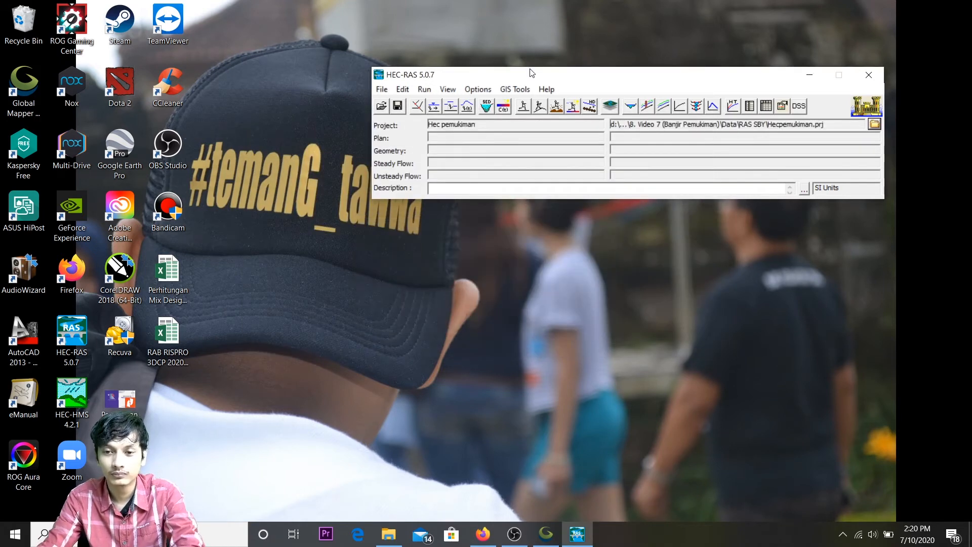
Step: Open RAS Mapper, load the WGS 84 UTM zone 49S projection file from the Peta topografi folder, and check its definition
{"action": "left_click", "coordinate": [615, 111]}
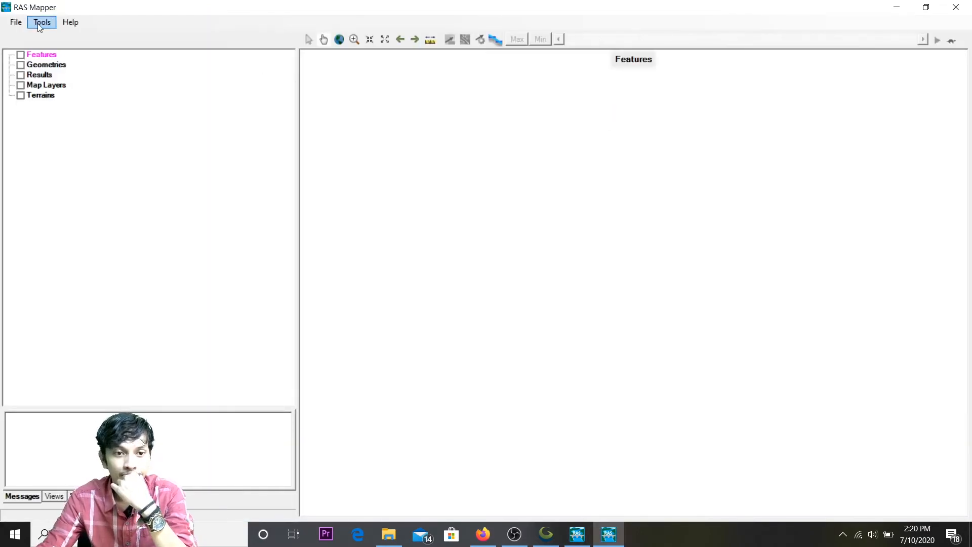
{"action": "left_click", "coordinate": [41, 22]}
{"action": "left_click", "coordinate": [50, 34]}
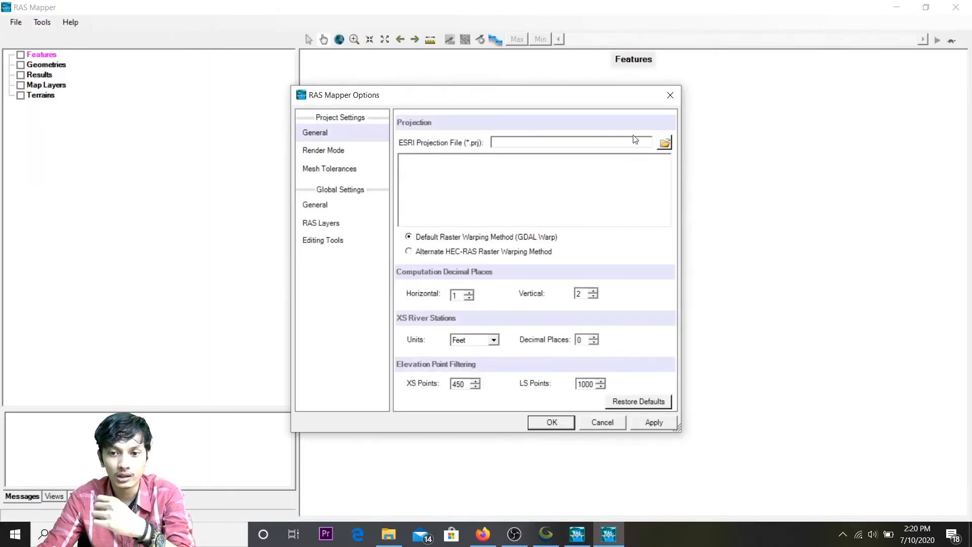
{"action": "left_click", "coordinate": [665, 143]}
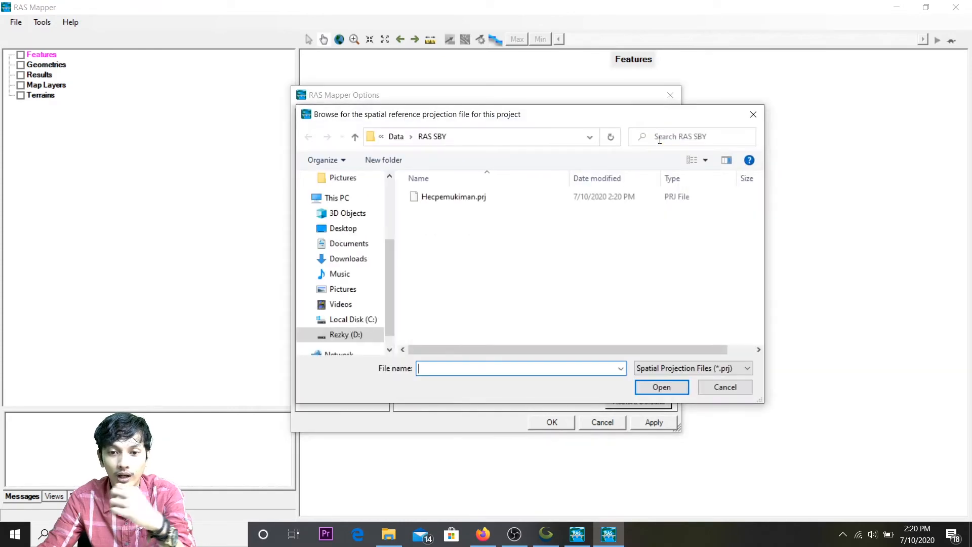
{"action": "left_click", "coordinate": [400, 137]}
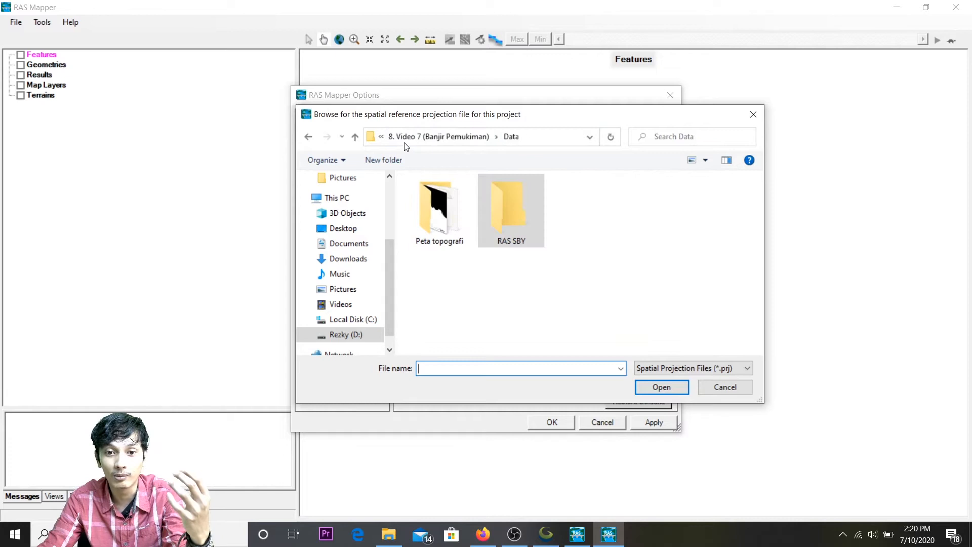
{"action": "double_click", "coordinate": [447, 183]}
{"action": "double_click", "coordinate": [455, 233]}
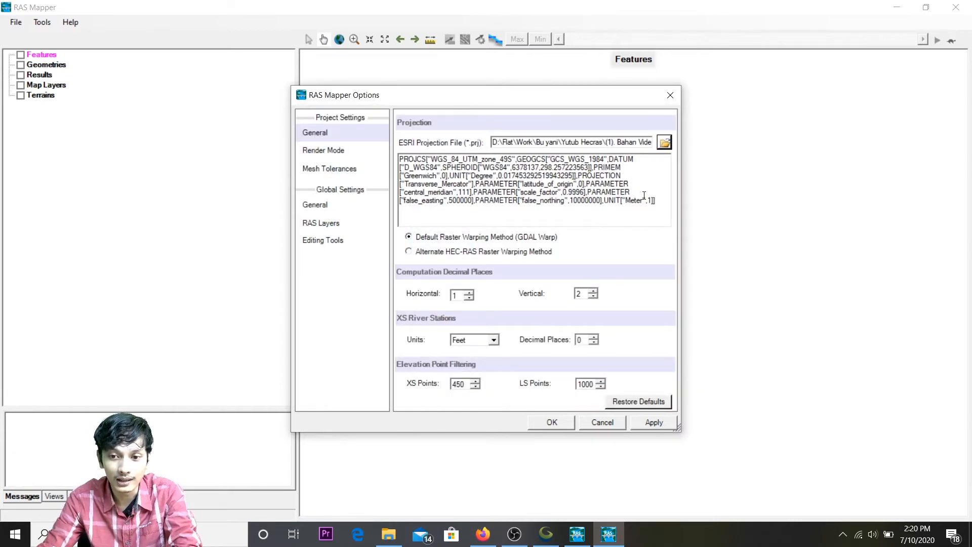
{"action": "left_click_drag", "start_coordinate": [660, 204], "coordinate": [455, 159]}
{"action": "left_click", "coordinate": [427, 161]}
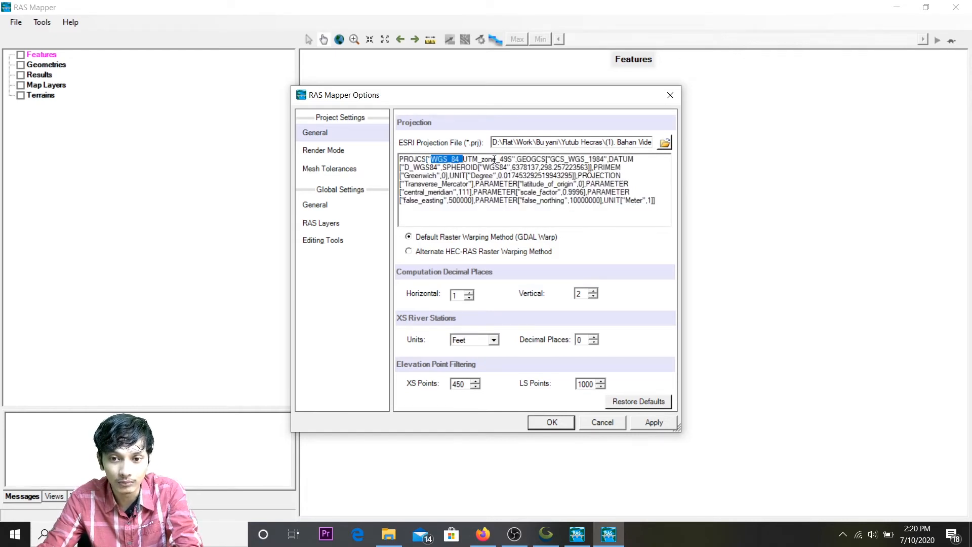
Step: Set the XS River Stations units to Meters and accept the RAS Mapper options
{"action": "left_click", "coordinate": [492, 346]}
{"action": "left_click", "coordinate": [468, 368]}
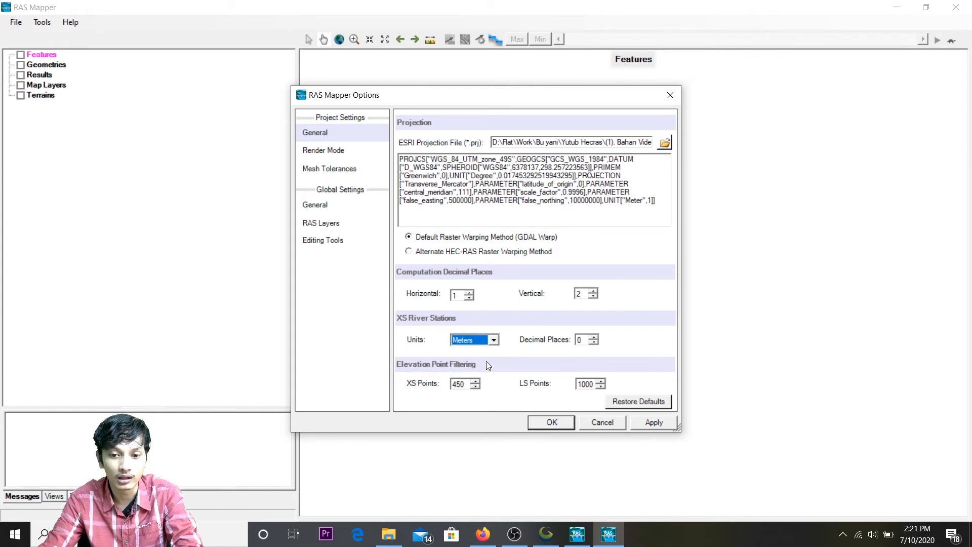
{"action": "left_click", "coordinate": [564, 424]}
Step: Create a new terrain layer from the Oke raster in Data\Peta topografi, keeping the default output settings
{"action": "left_click", "coordinate": [44, 25]}
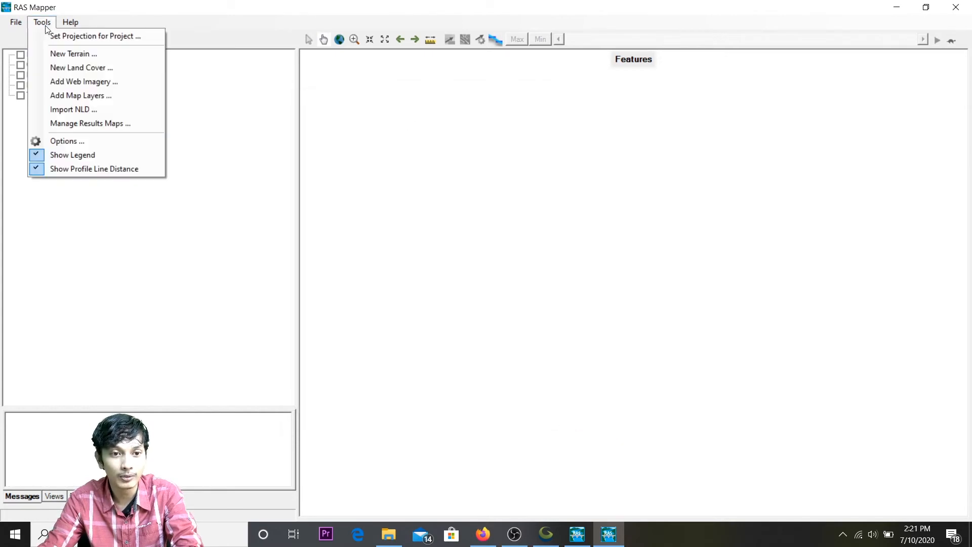
{"action": "left_click", "coordinate": [62, 56]}
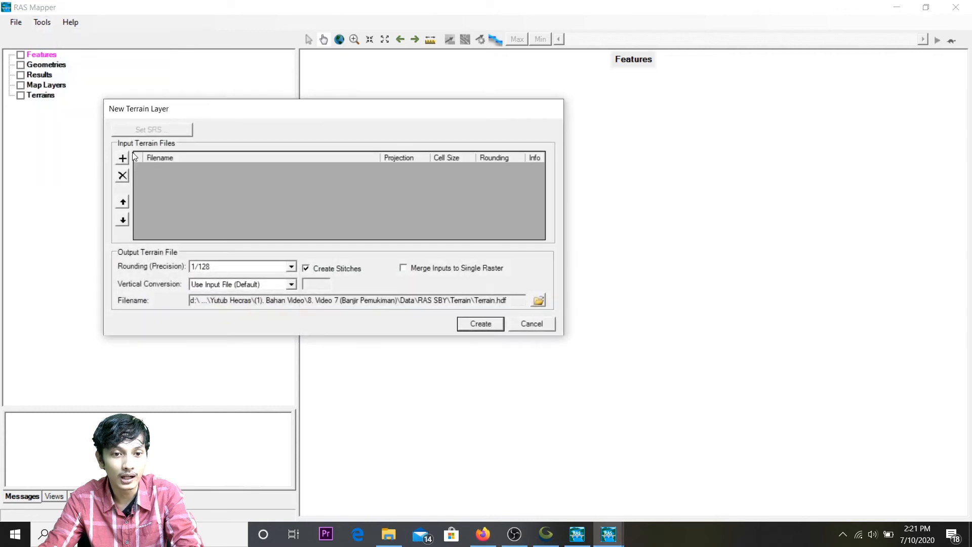
{"action": "left_click", "coordinate": [124, 158]}
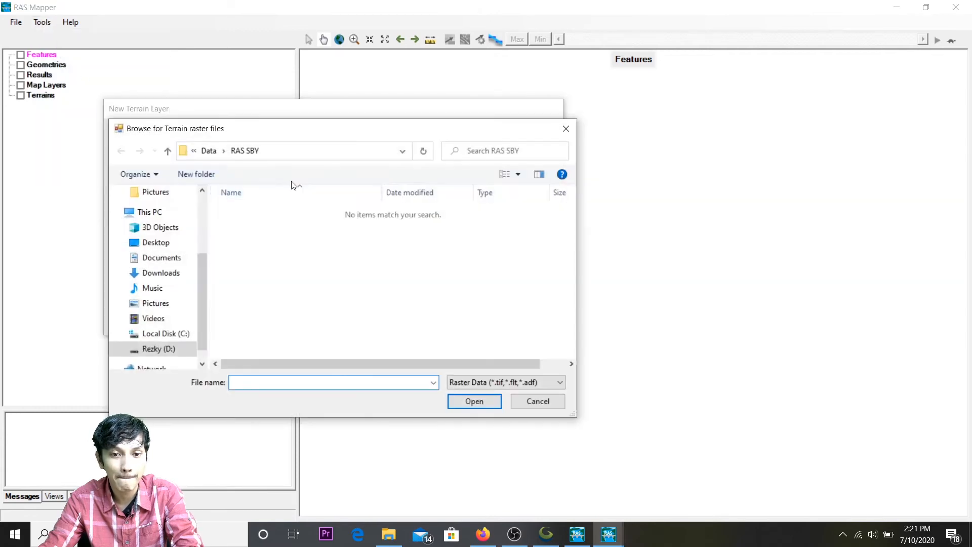
{"action": "left_click", "coordinate": [209, 151]}
{"action": "double_click", "coordinate": [274, 215]}
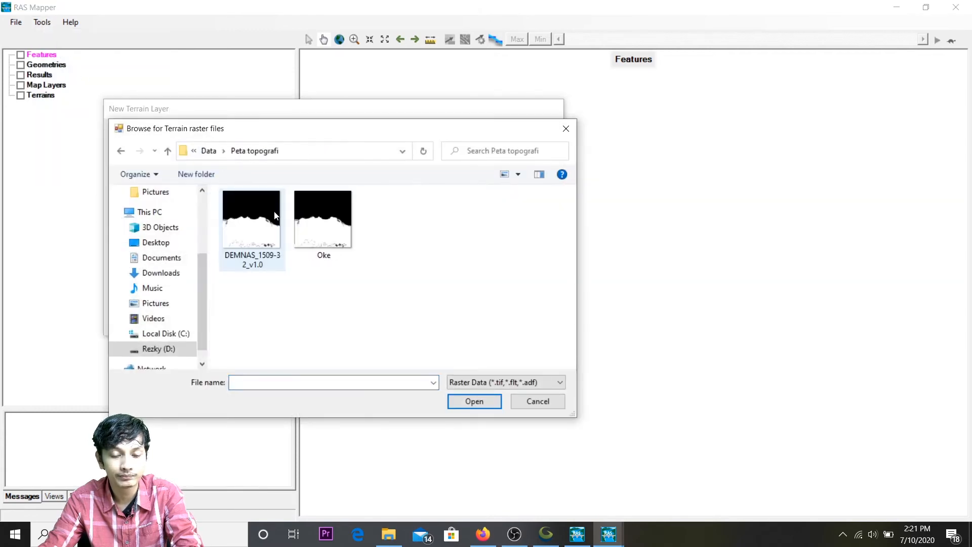
{"action": "left_click", "coordinate": [325, 231]}
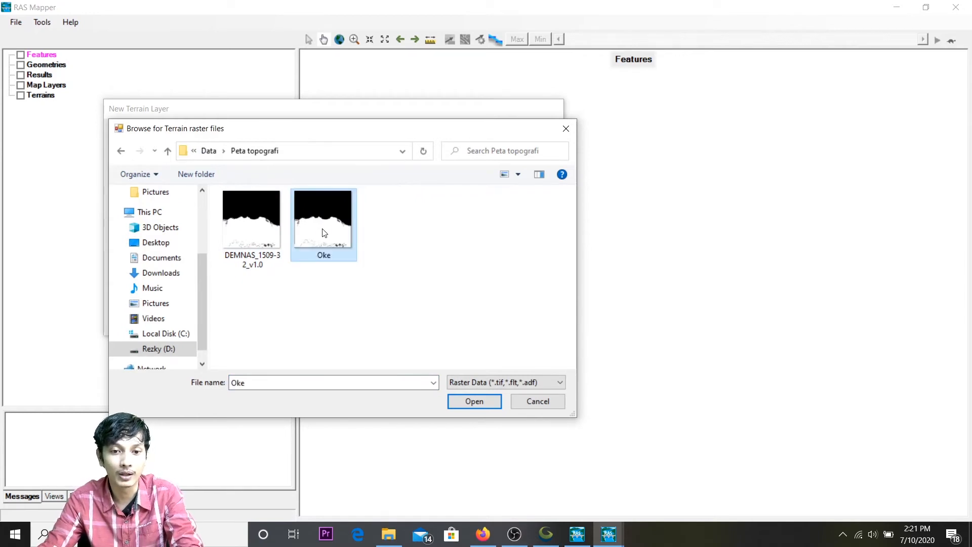
{"action": "left_click", "coordinate": [484, 402]}
{"action": "left_click", "coordinate": [481, 324]}
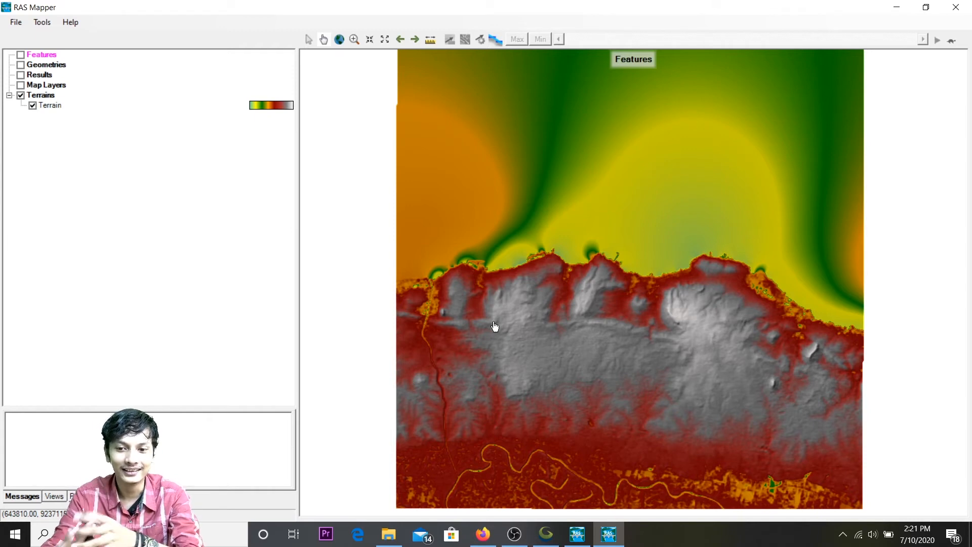
Step: Open the image display properties of the Terrain layer
{"action": "left_click_drag", "start_coordinate": [477, 358], "coordinate": [484, 308]}
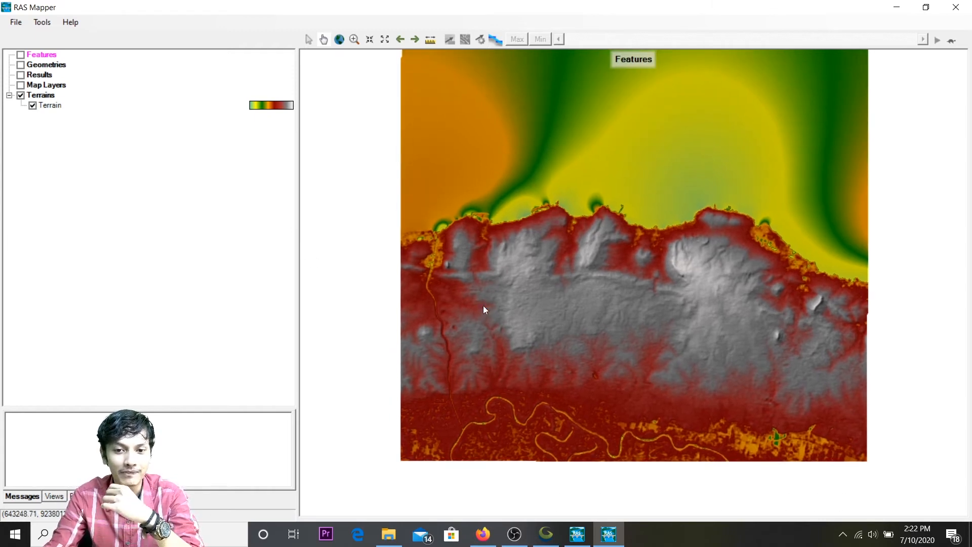
{"action": "left_click", "coordinate": [59, 107]}
{"action": "right_click", "coordinate": [59, 107]}
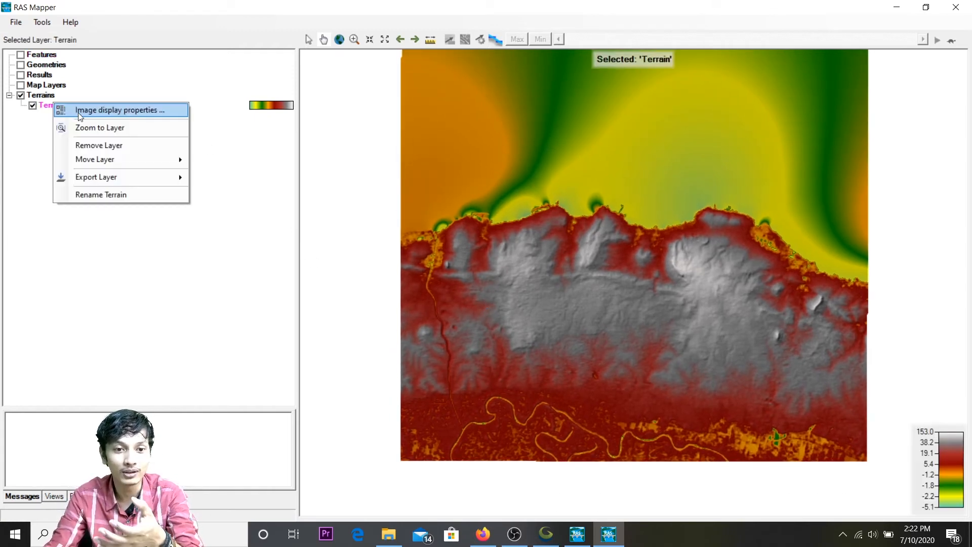
{"action": "left_click", "coordinate": [80, 114]}
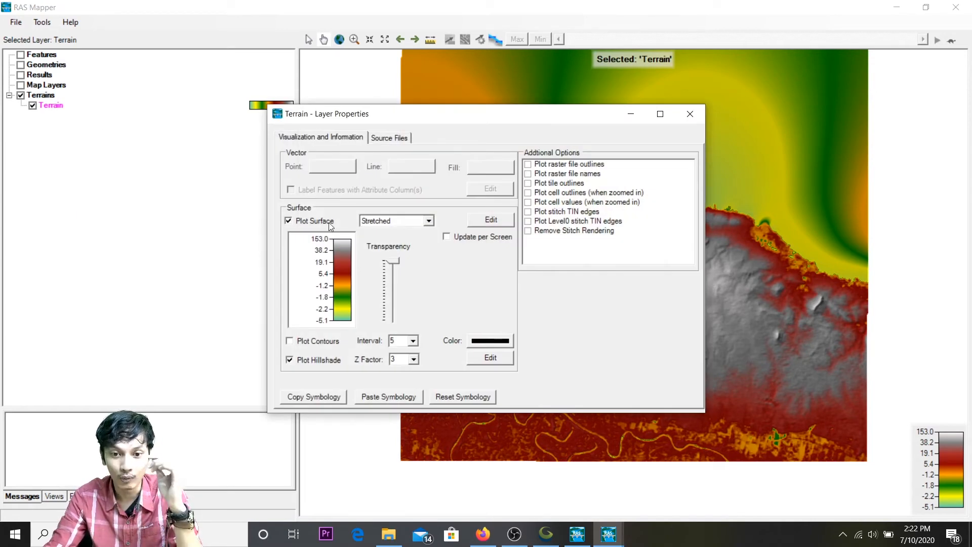
Step: Look through the color ramps offered for the terrain's surface fill, then close the fill settings without applying them
{"action": "left_click", "coordinate": [345, 282]}
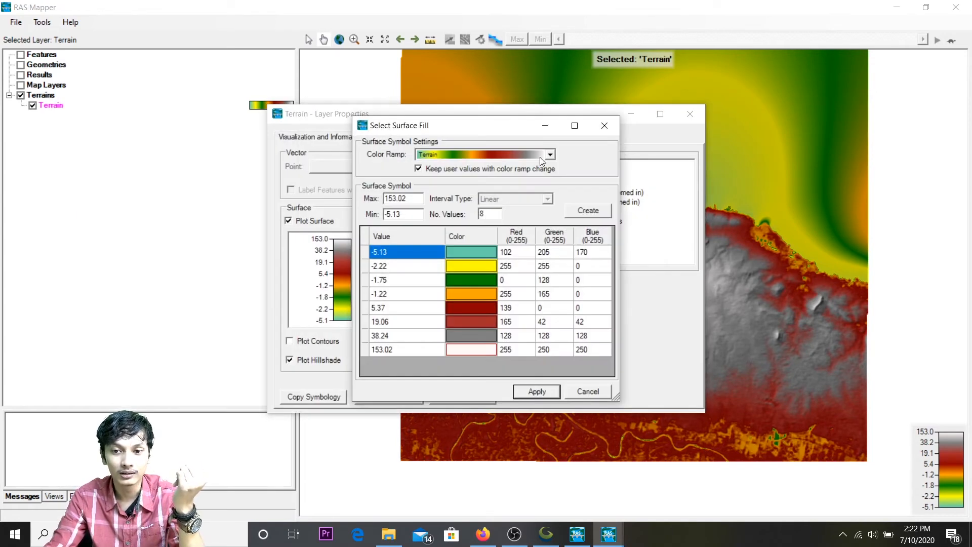
{"action": "left_click", "coordinate": [528, 152]}
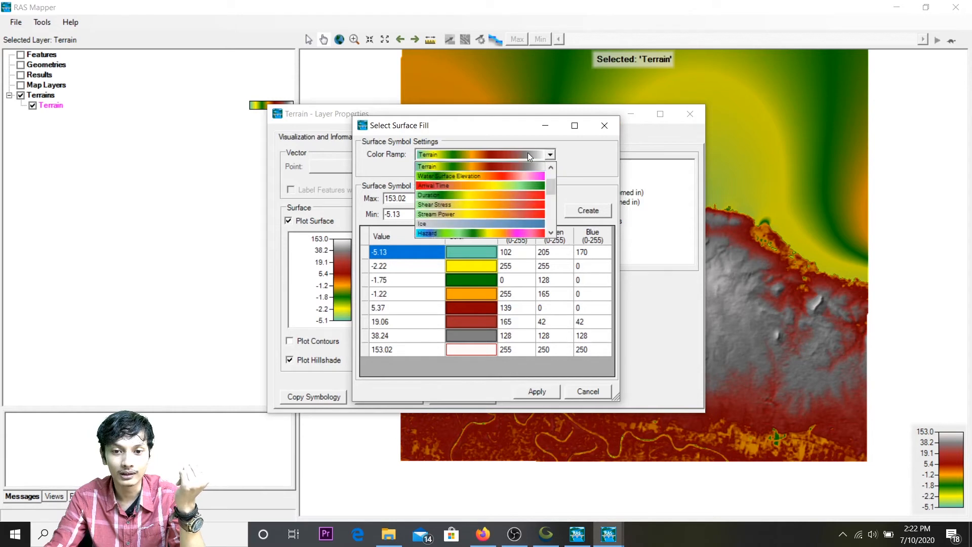
{"action": "scroll", "coordinate": [555, 186], "scroll_direction": "down", "scroll_amount": 5}
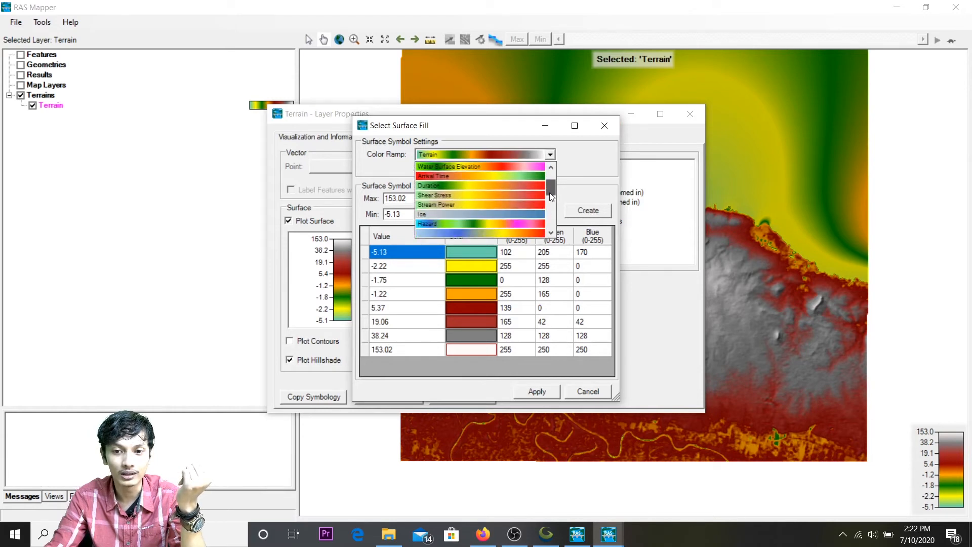
{"action": "left_click", "coordinate": [574, 177]}
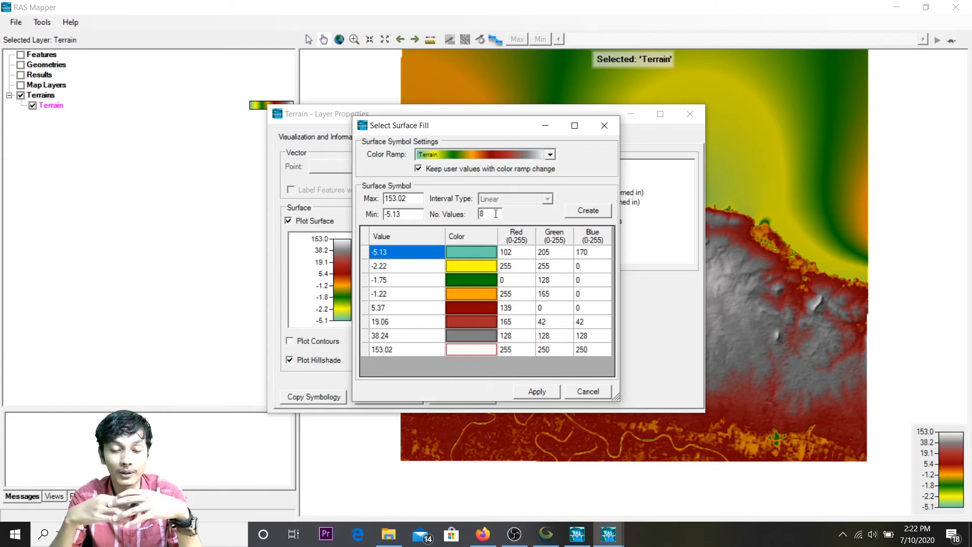
{"action": "left_click", "coordinate": [587, 391]}
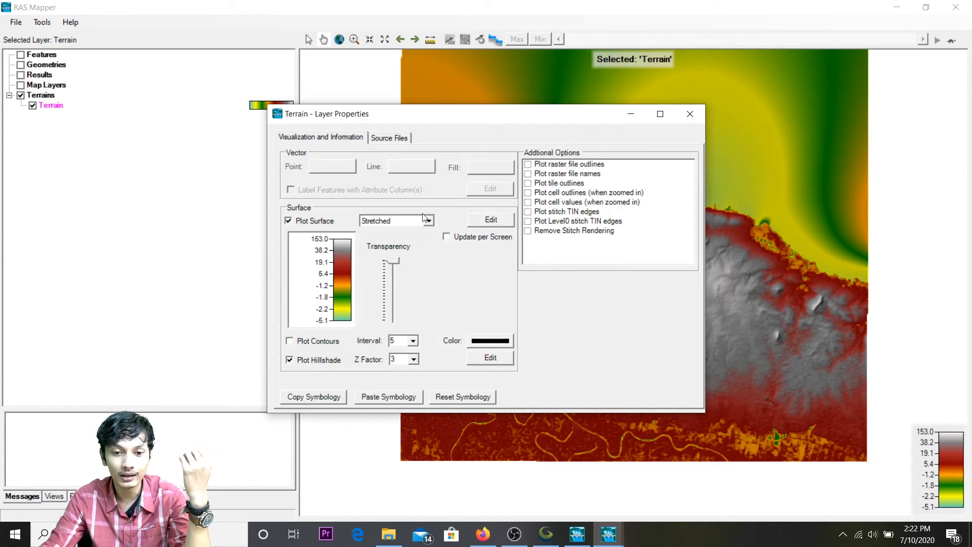
Step: Set the Z factor of the terrain's hillshade to 10
{"action": "left_click_drag", "start_coordinate": [444, 120], "coordinate": [238, 72]}
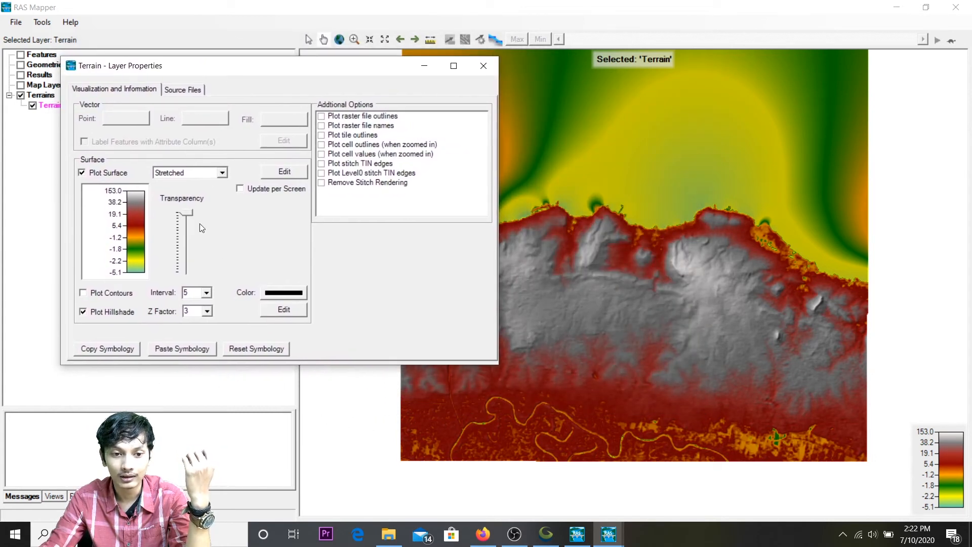
{"action": "left_click", "coordinate": [206, 312]}
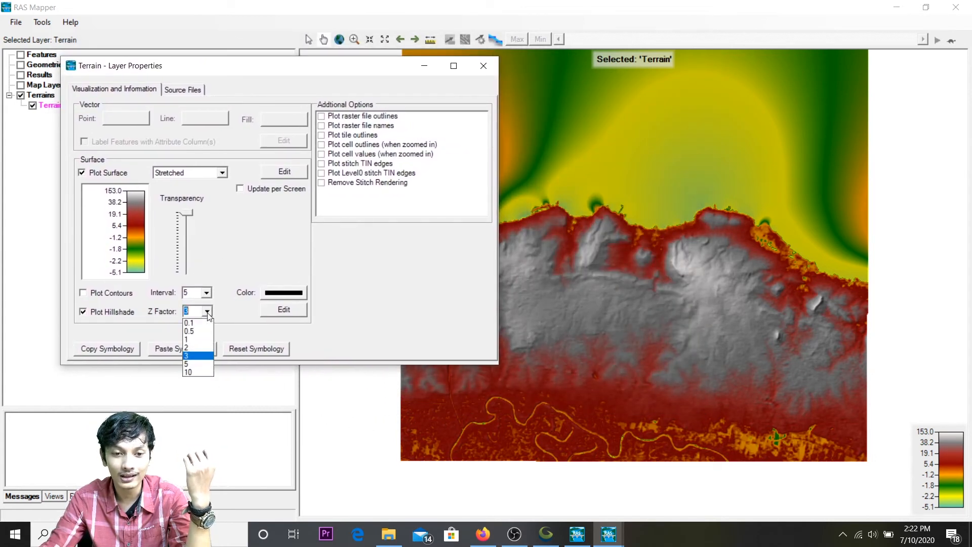
{"action": "left_click", "coordinate": [210, 373]}
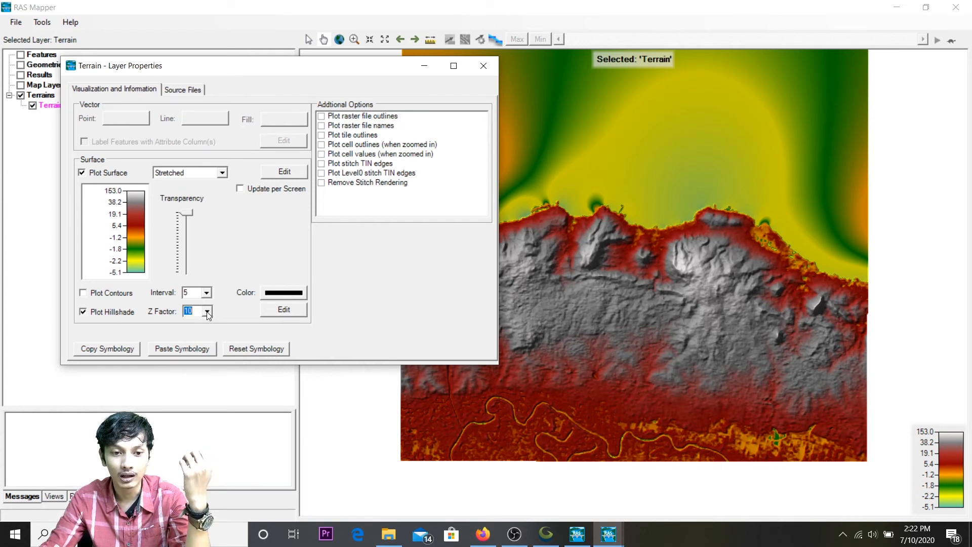
Step: Plot contours on the terrain at an interval of 5 and close its layer properties
{"action": "left_click", "coordinate": [84, 294]}
{"action": "left_click", "coordinate": [84, 294]}
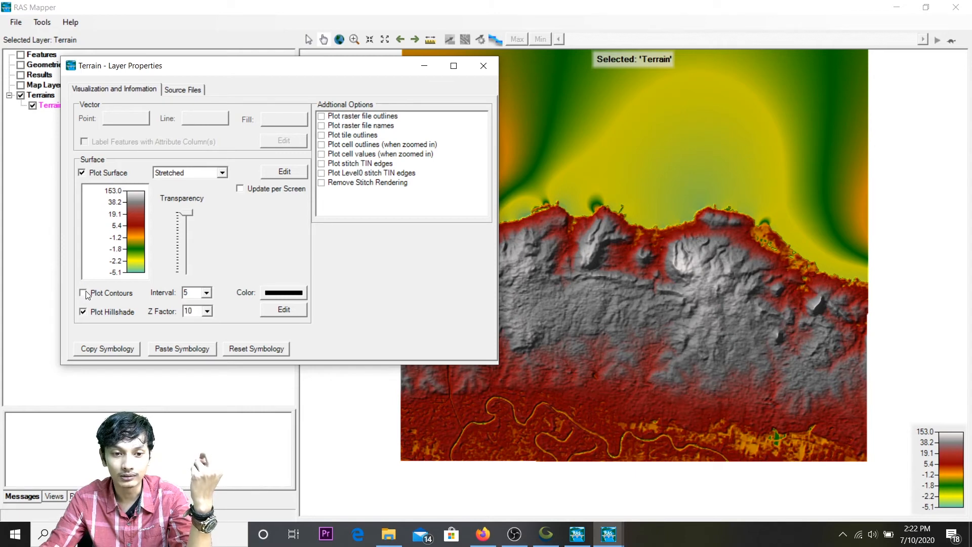
{"action": "left_click", "coordinate": [483, 66]}
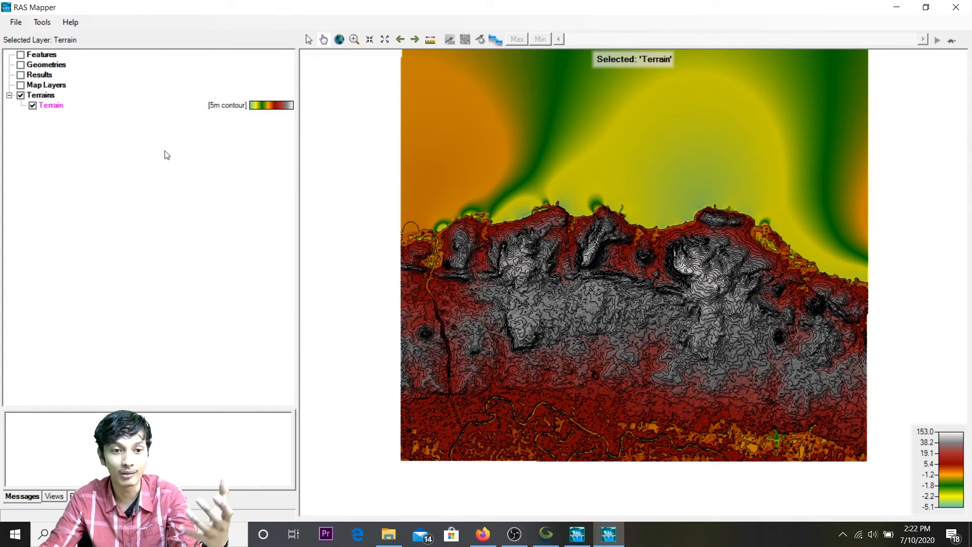
Step: Reopen the terrain's layer properties, turn off its contours, and close them
{"action": "right_click", "coordinate": [61, 104]}
{"action": "left_click", "coordinate": [110, 113]}
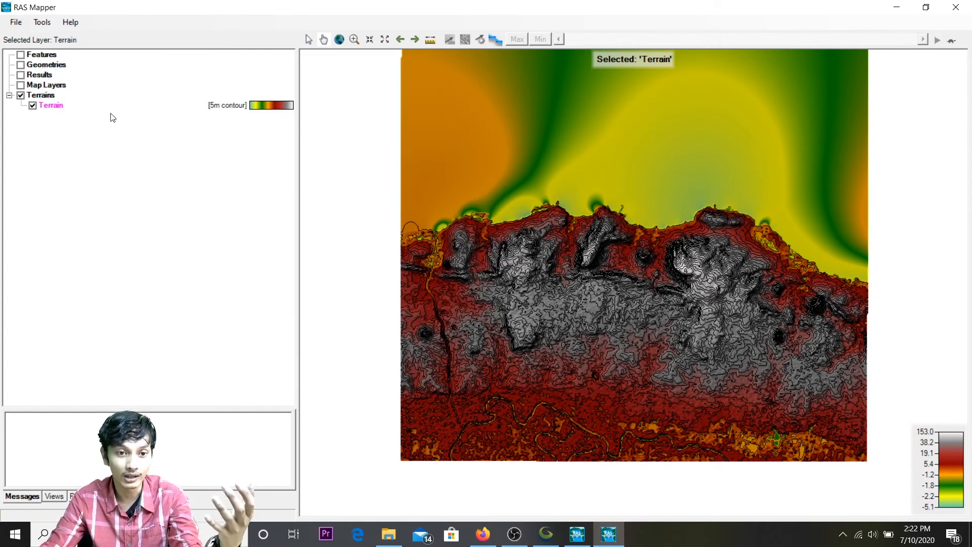
{"action": "right_click", "coordinate": [61, 106]}
{"action": "left_click", "coordinate": [125, 115]}
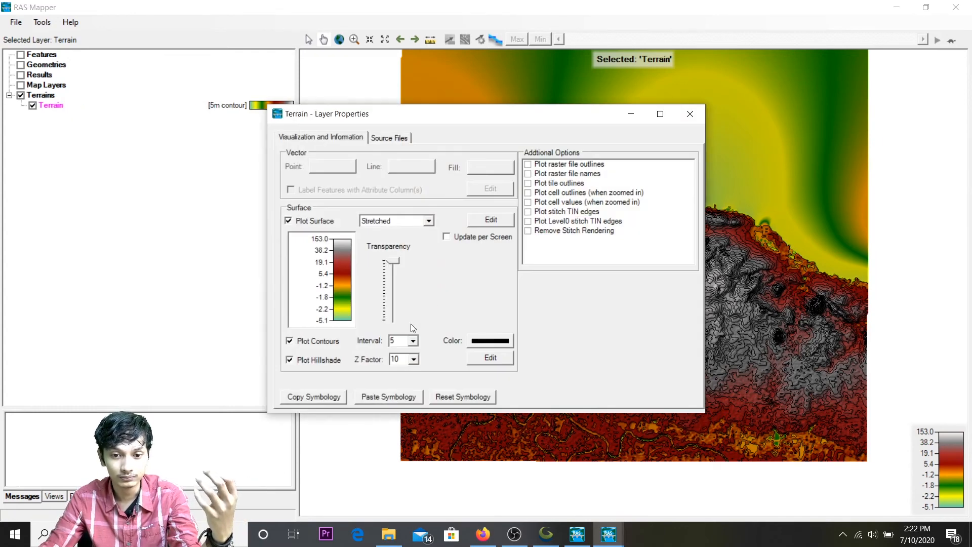
{"action": "left_click", "coordinate": [324, 340]}
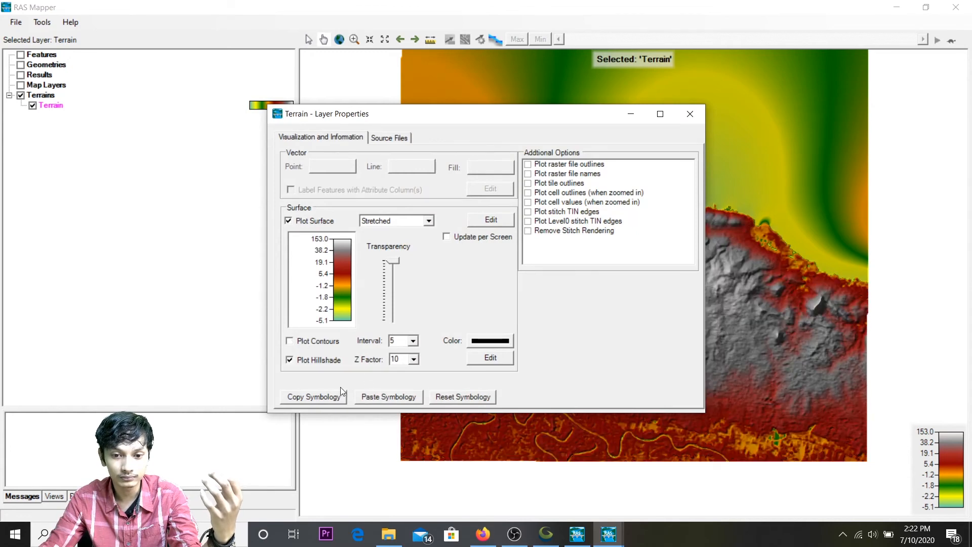
{"action": "left_click", "coordinate": [689, 114]}
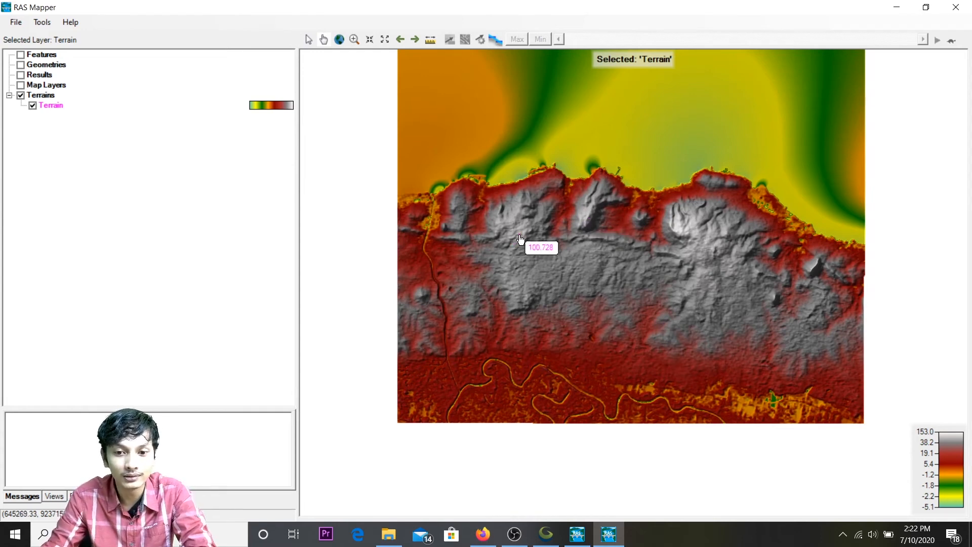
Step: Add the Google Hybrid web imagery as a map layer and turn on the display of the Map Layers group
{"action": "left_click", "coordinate": [41, 22]}
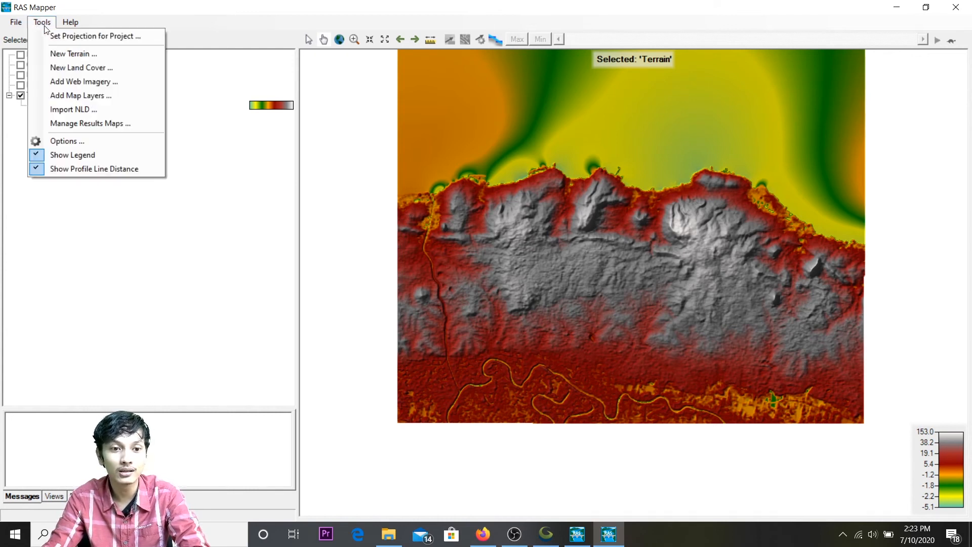
{"action": "left_click", "coordinate": [82, 83]}
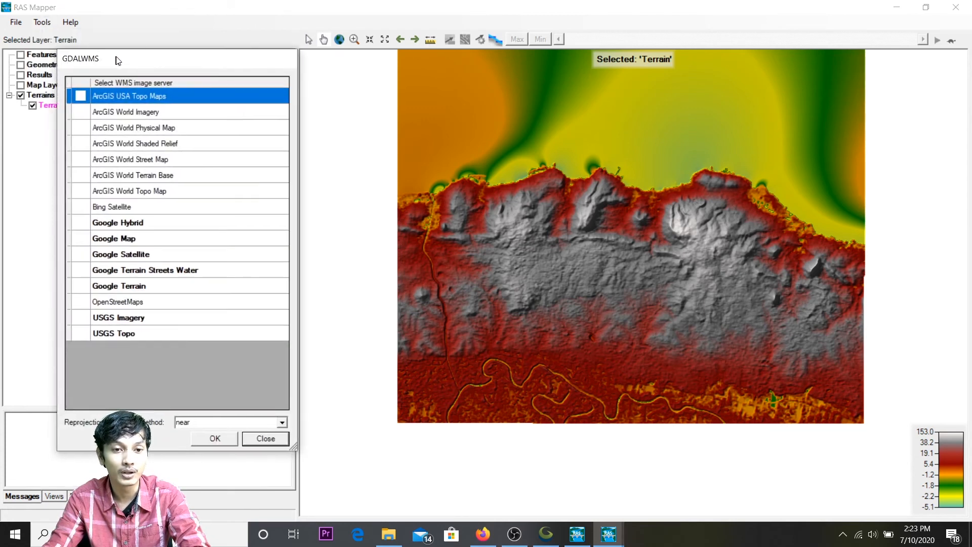
{"action": "left_click", "coordinate": [248, 212]}
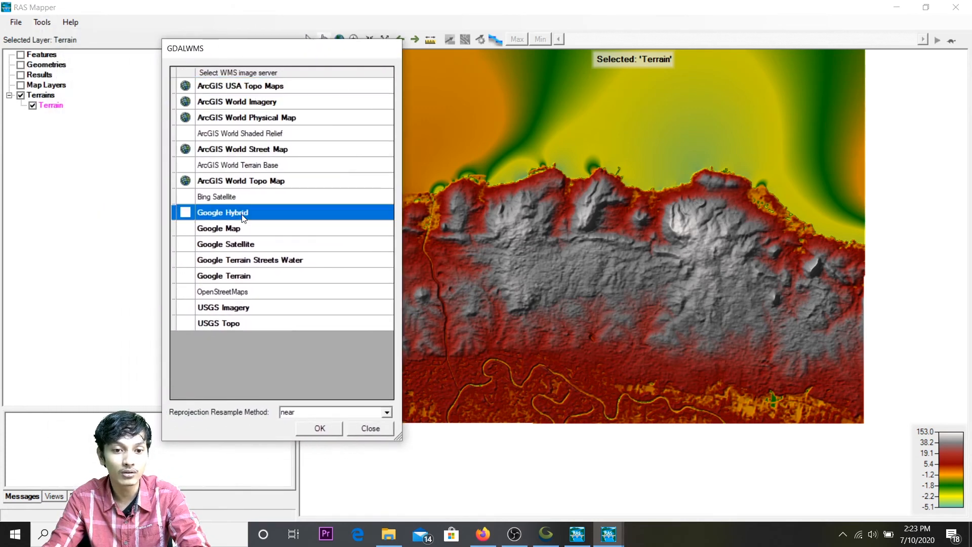
{"action": "left_click", "coordinate": [320, 428]}
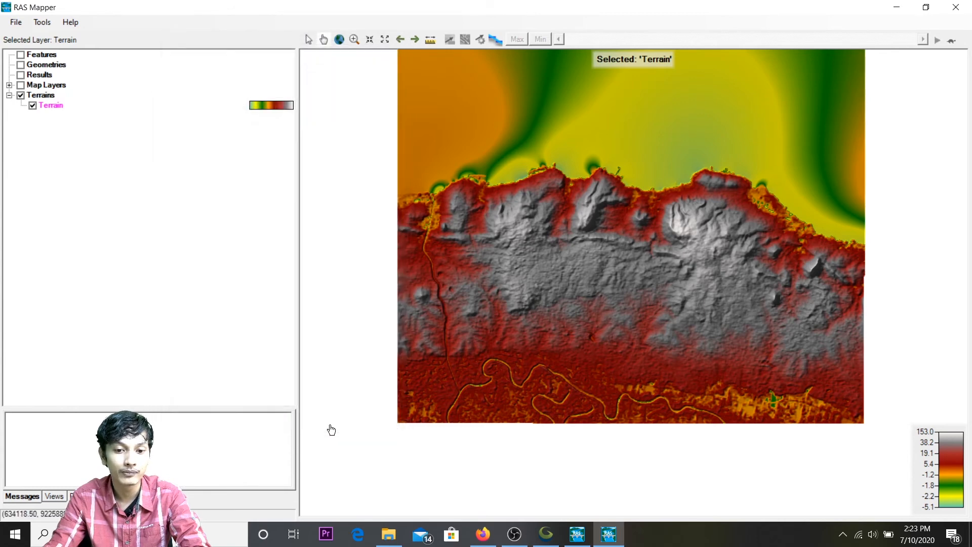
{"action": "left_click", "coordinate": [20, 85]}
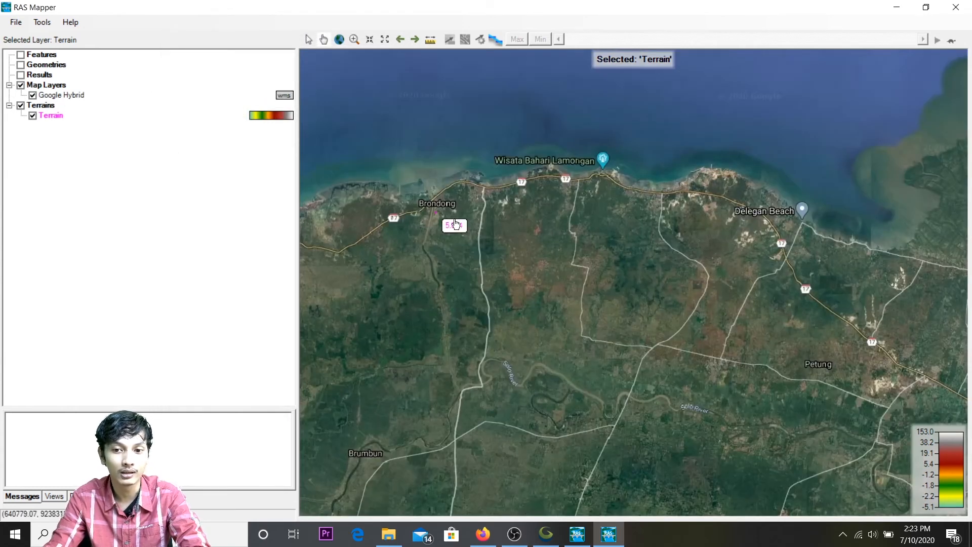
{"action": "right_click", "coordinate": [48, 120]}
{"action": "left_click", "coordinate": [91, 126]}
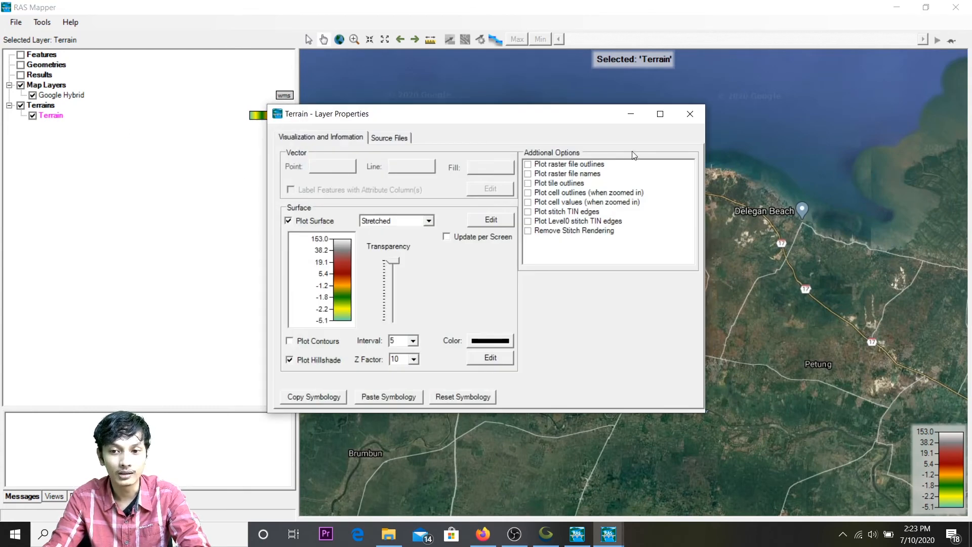
{"action": "left_click", "coordinate": [689, 114]}
Step: Open the image display properties of the Google Hybrid map layer and adjust the imagery's display
{"action": "left_click", "coordinate": [61, 95]}
{"action": "right_click", "coordinate": [63, 96]}
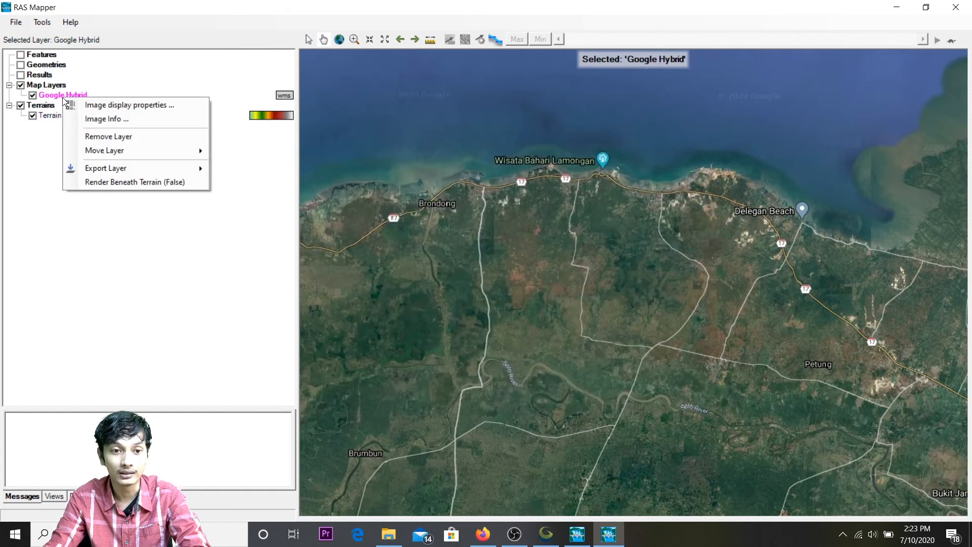
{"action": "left_click", "coordinate": [89, 106]}
{"action": "left_click_drag", "start_coordinate": [181, 118], "coordinate": [284, 121]}
{"action": "left_click", "coordinate": [300, 184]}
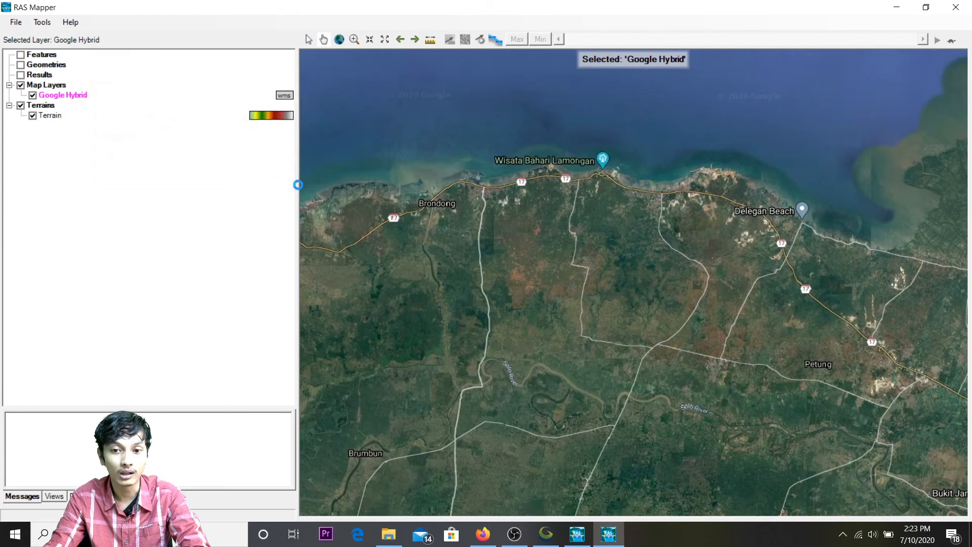